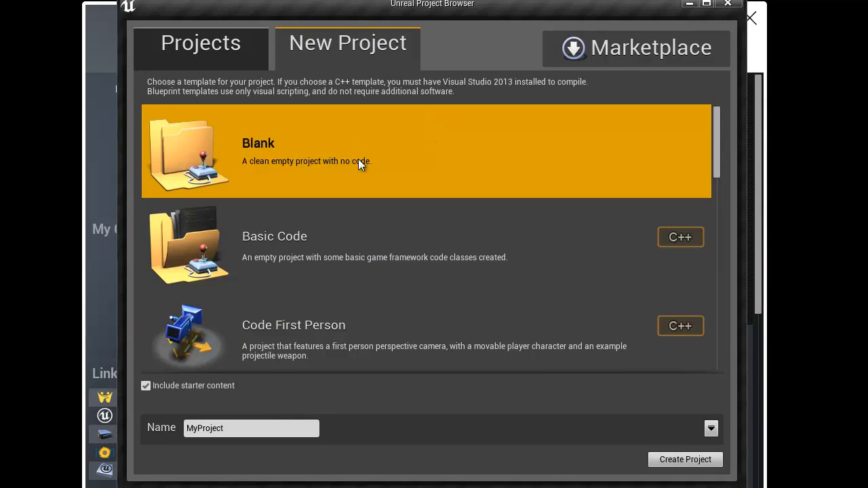
# Select the Blueprint Side Scroller template for the new project.
pyautogui.scroll(-3, 360, 183)
pyautogui.scroll(-10, 362, 207)
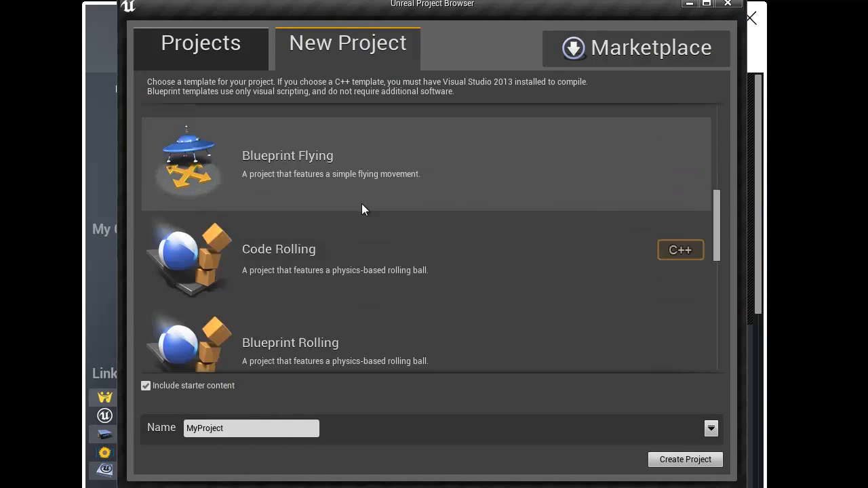
pyautogui.click(298, 328)
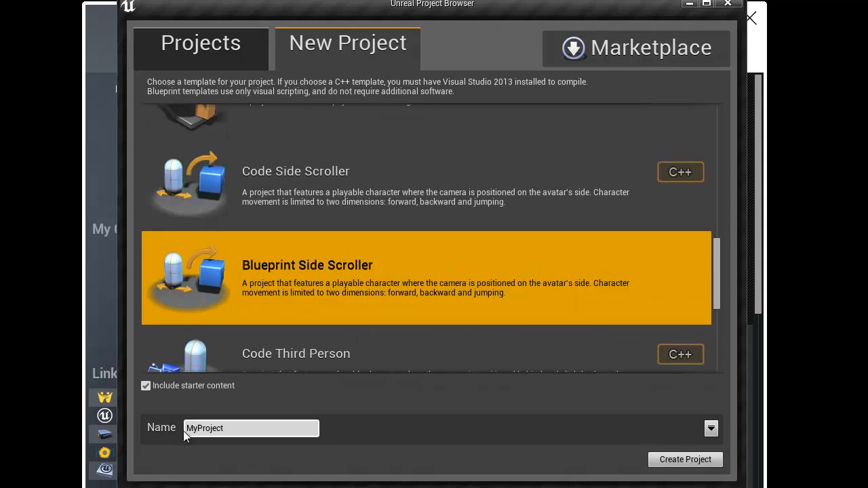
pyautogui.moveTo(468, 4); pyautogui.dragTo(472, 0)
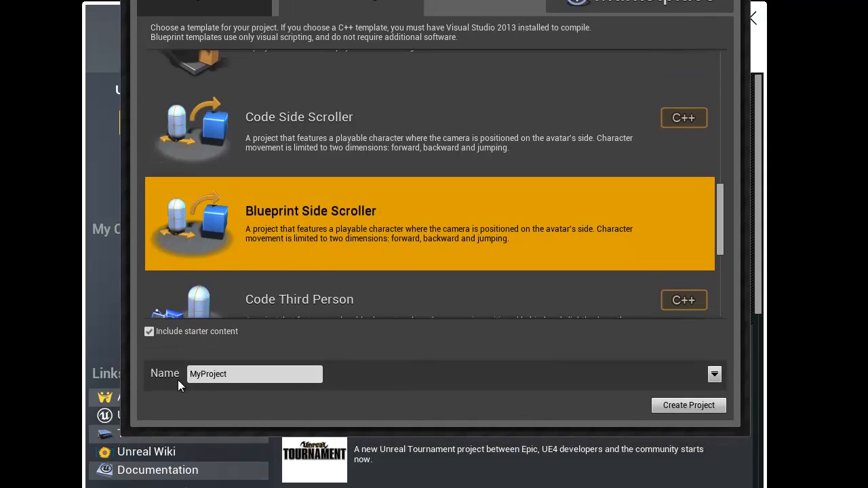
# Set the project location to a new folder called Unreal 4 Project Folder inside the Desktop's Sidescroller folder.
pyautogui.click(715, 374)
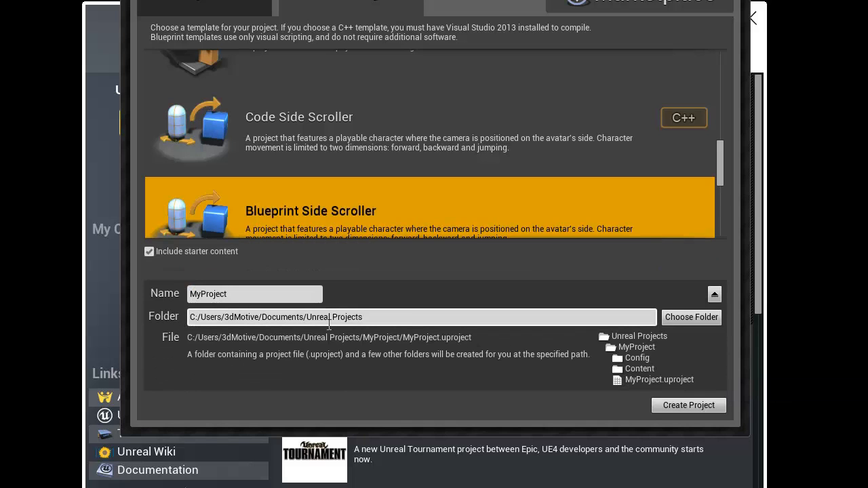
pyautogui.click(696, 317)
pyautogui.moveTo(411, 185); pyautogui.dragTo(427, 102)
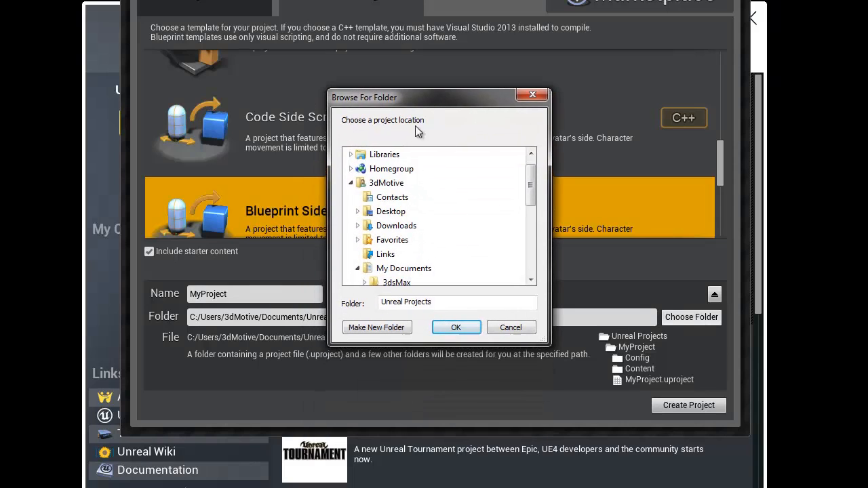
pyautogui.click(408, 212)
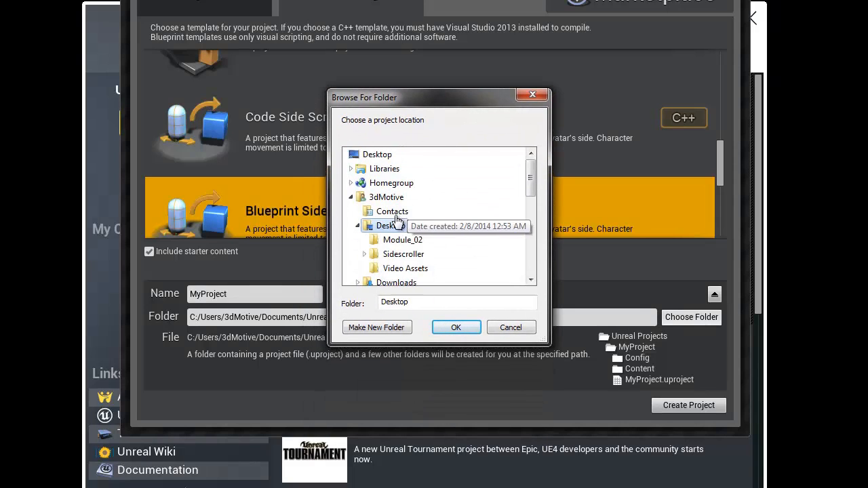
pyautogui.click(425, 256)
pyautogui.scroll(-3, 494, 257)
pyautogui.scroll(2, 478, 258)
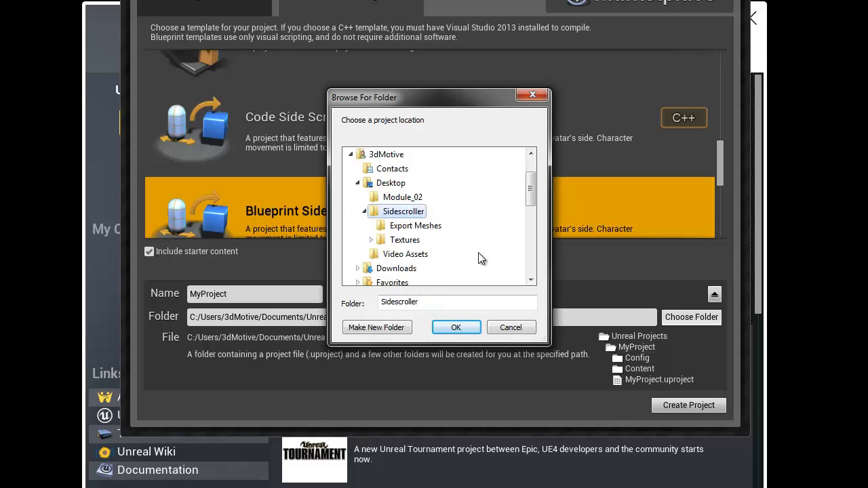
pyautogui.click(397, 327)
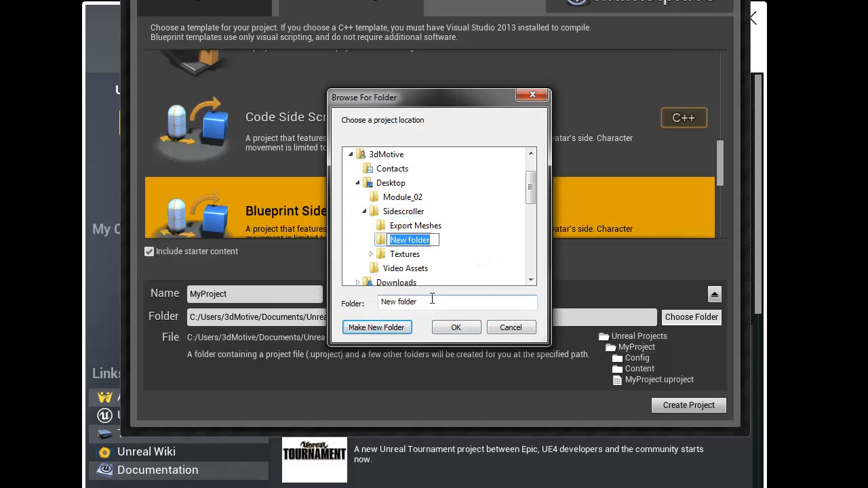
pyautogui.write('Unreal')
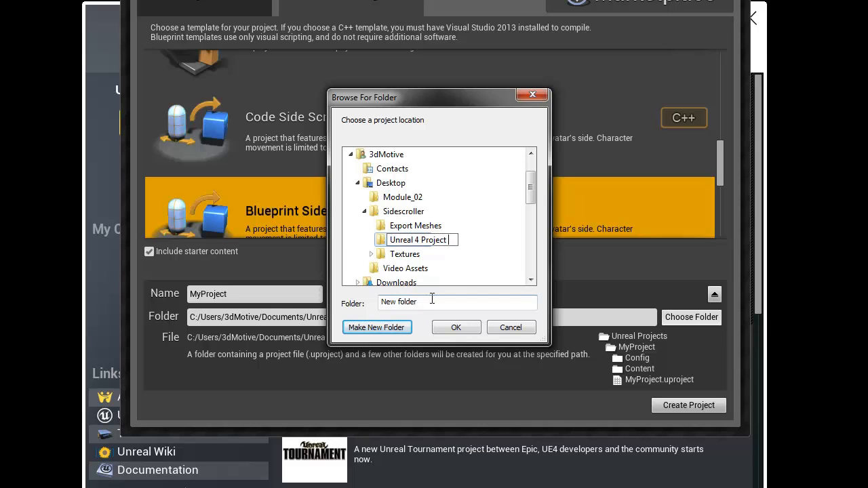
pyautogui.click(455, 327)
# Name the project Unreal4_Sidescroller and create it.
pyautogui.click(189, 297)
pyautogui.press('BackSpace')
pyautogui.write('Unreal4_Sidescroller')
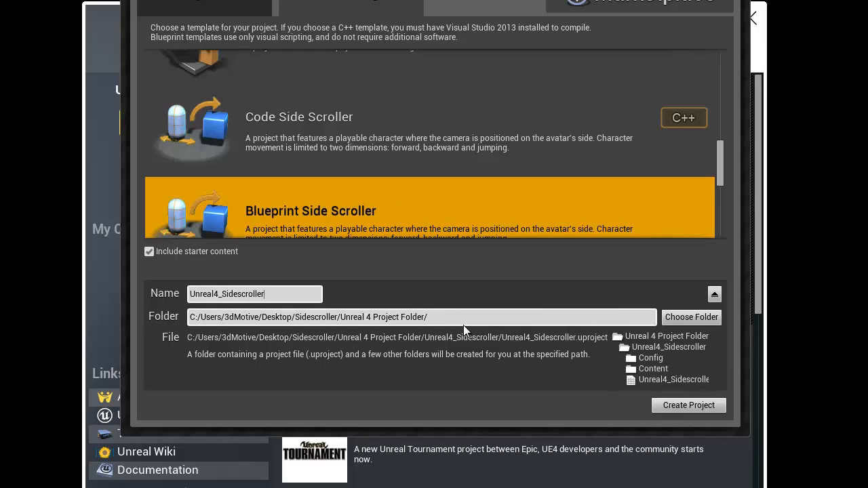
pyautogui.click(685, 405)
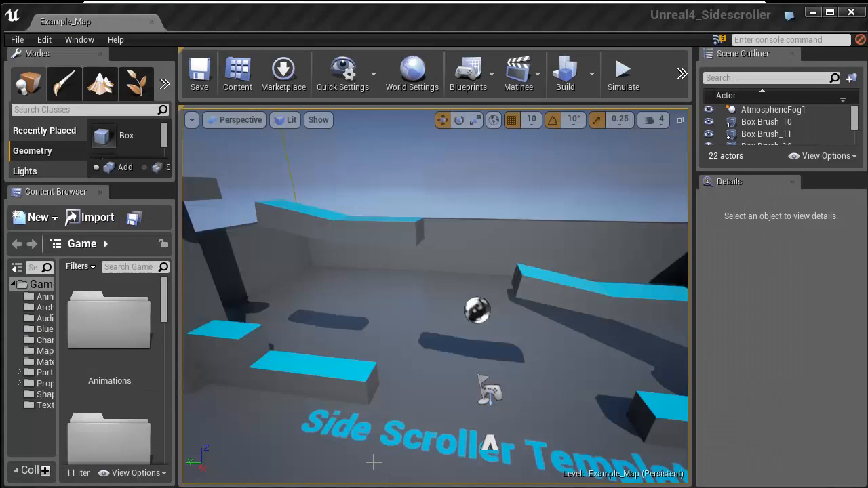
# Review the Quick Settings options and display the World Settings of the example map.
pyautogui.moveTo(368, 395); pyautogui.dragTo(379, 434, button='right')
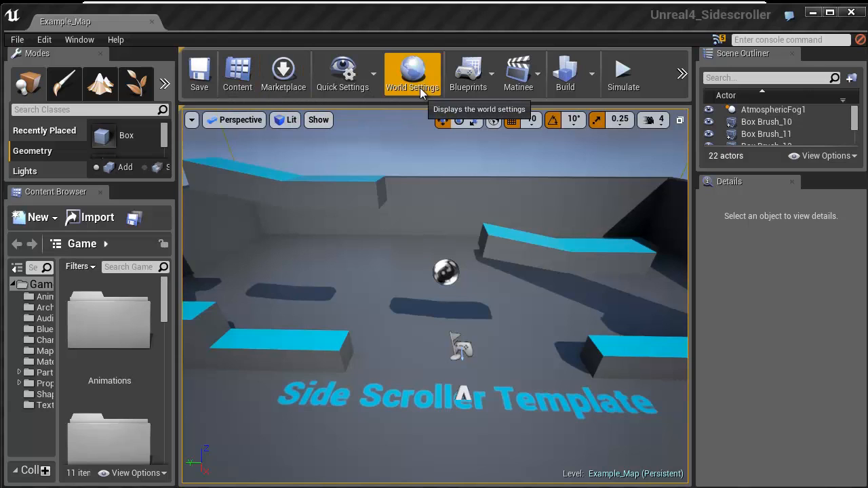
pyautogui.click(371, 71)
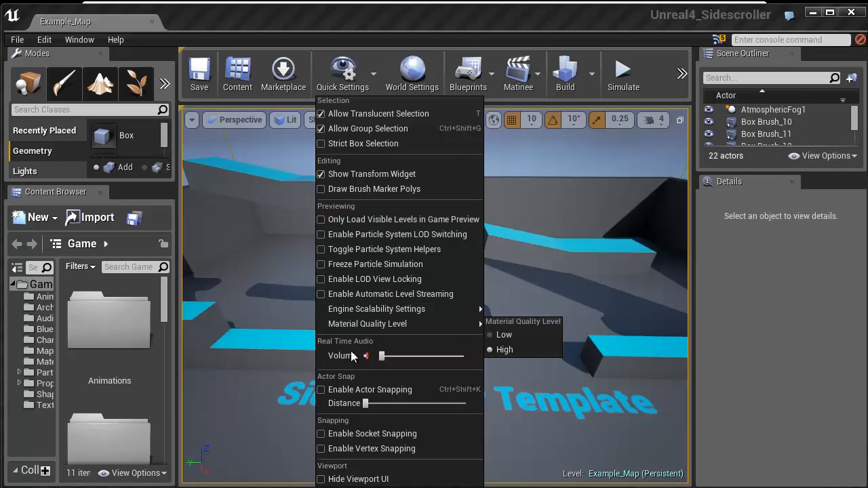
pyautogui.click(271, 364)
pyautogui.click(411, 73)
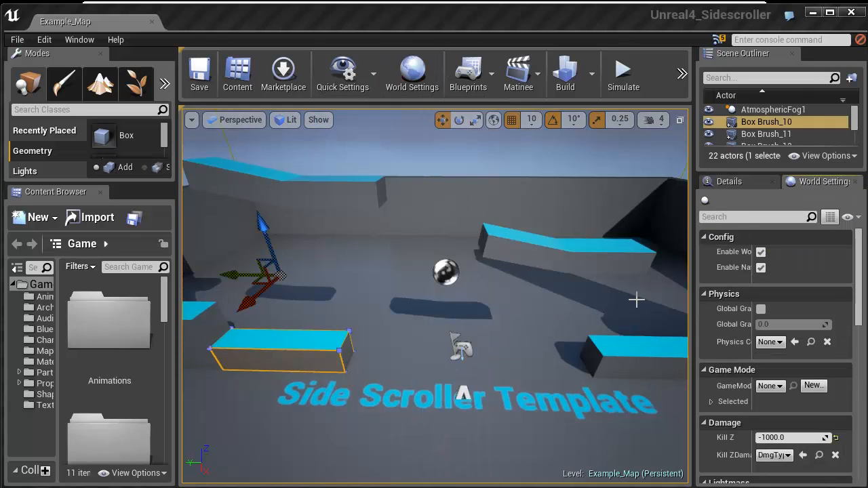
pyautogui.scroll(-1, 724, 344)
pyautogui.scroll(-2, 724, 344)
pyautogui.scroll(3, 708, 352)
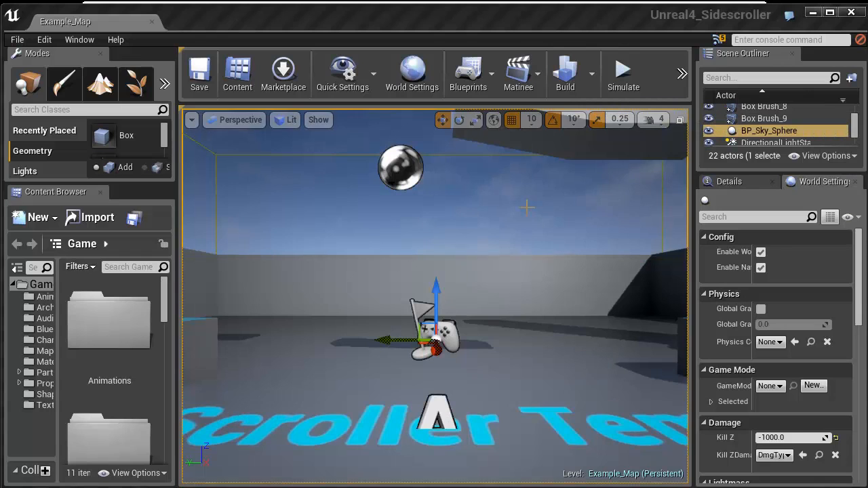
# Play the level in the viewport and run the character back and forth.
pyautogui.click(682, 73)
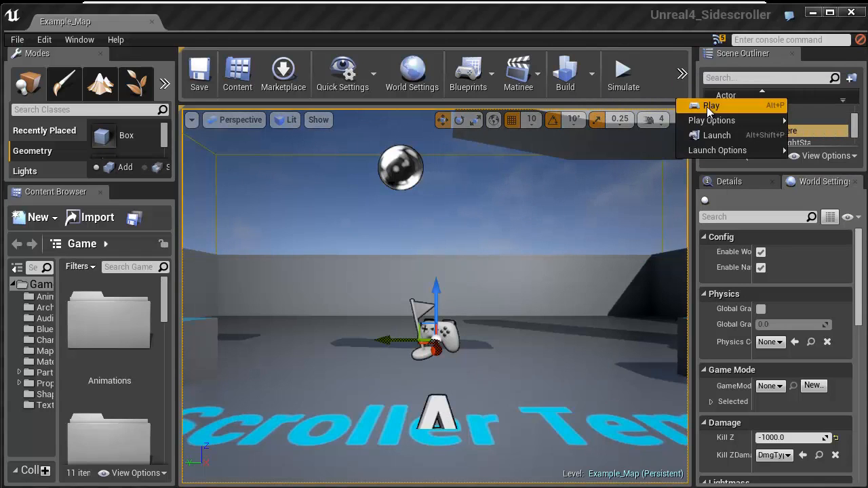
pyautogui.click(706, 106)
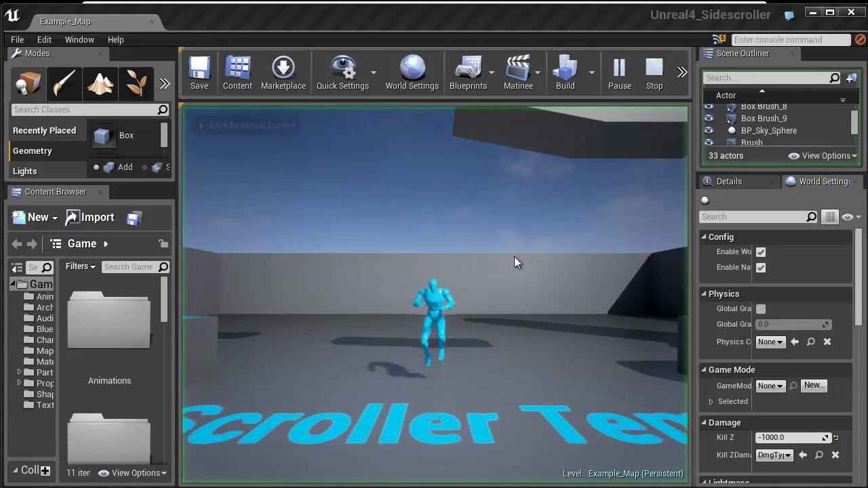
pyautogui.click(510, 266)
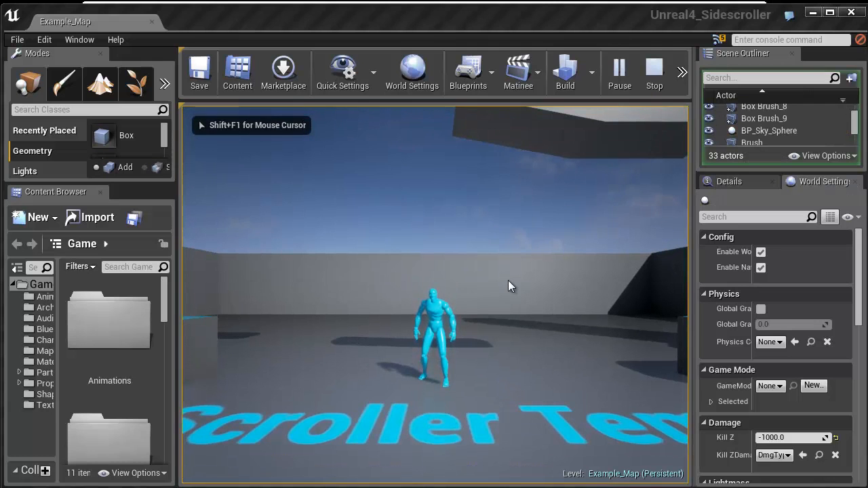
pyautogui.press('a')
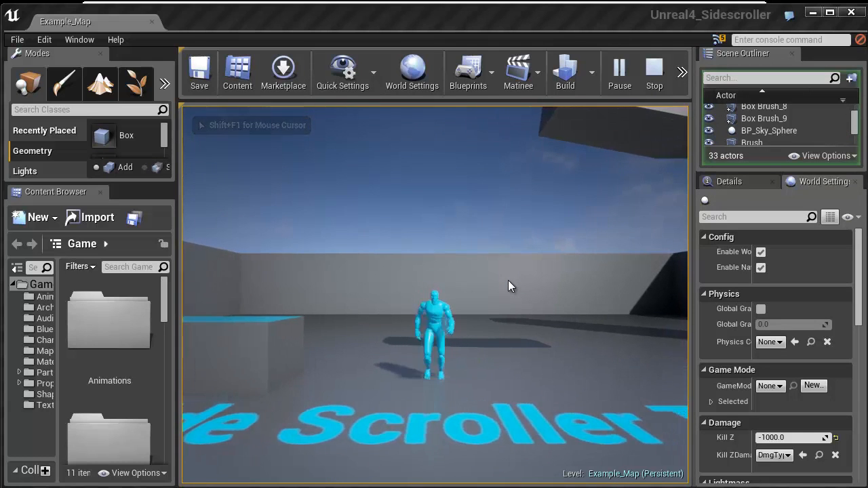
pyautogui.press('d')
pyautogui.press('a')
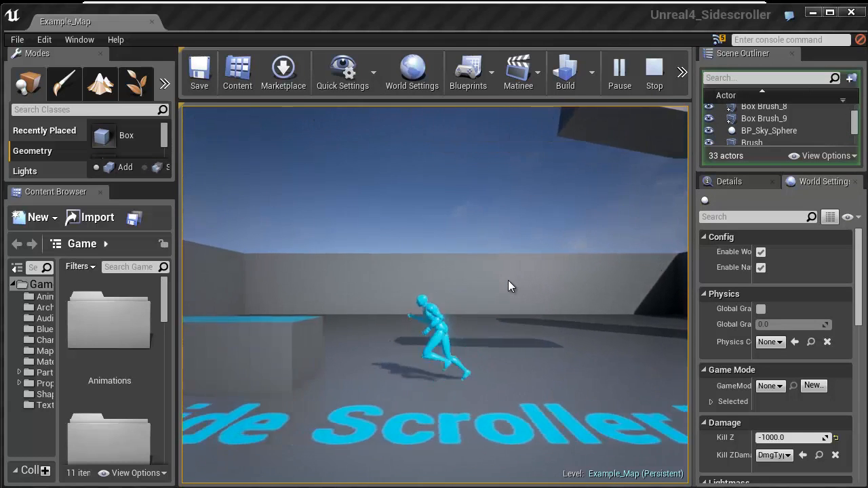
pyautogui.press('d')
# Test jumping the character across the platforms in both directions, and end the play session.
pyautogui.press('space')
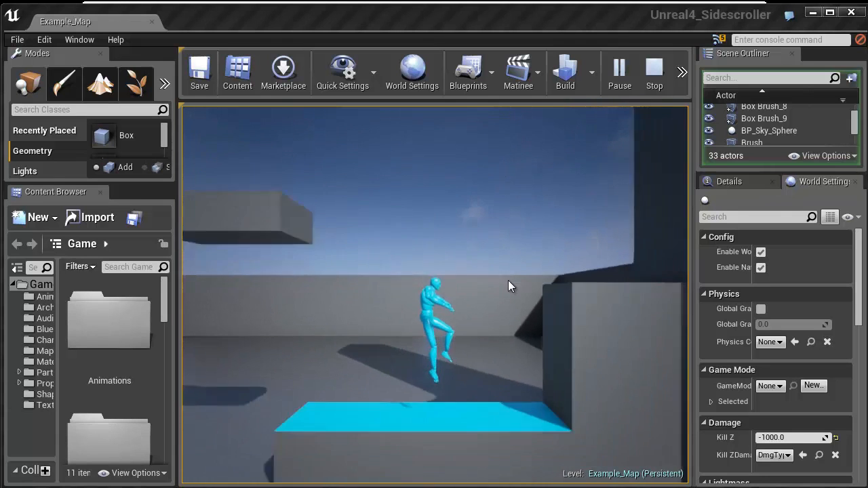
pyautogui.press('space')
pyautogui.press('a')
pyautogui.press('space')
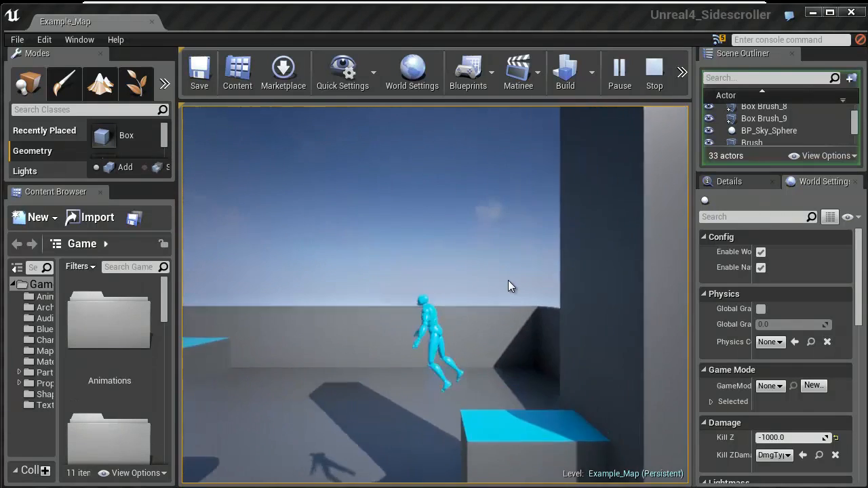
pyautogui.press('space')
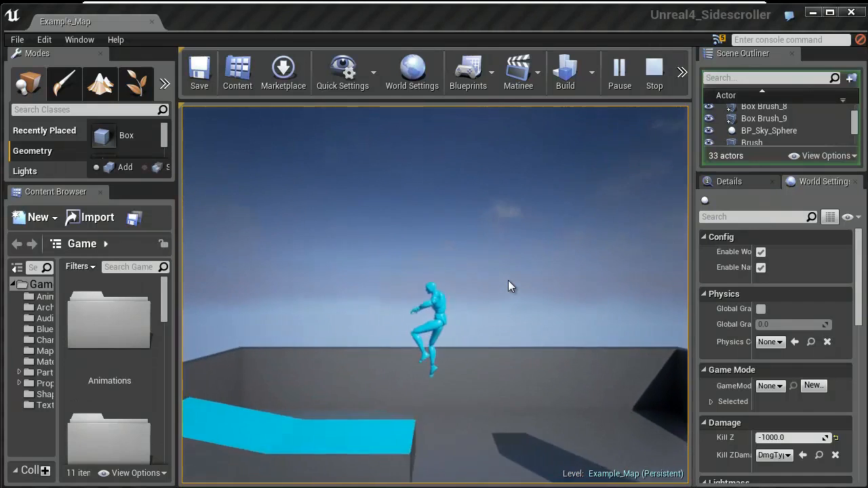
pyautogui.press('space')
pyautogui.press('d')
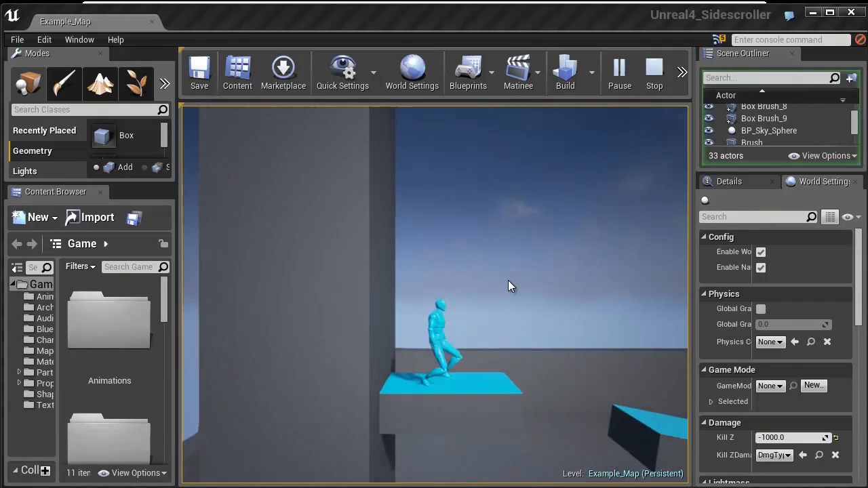
pyautogui.press('space')
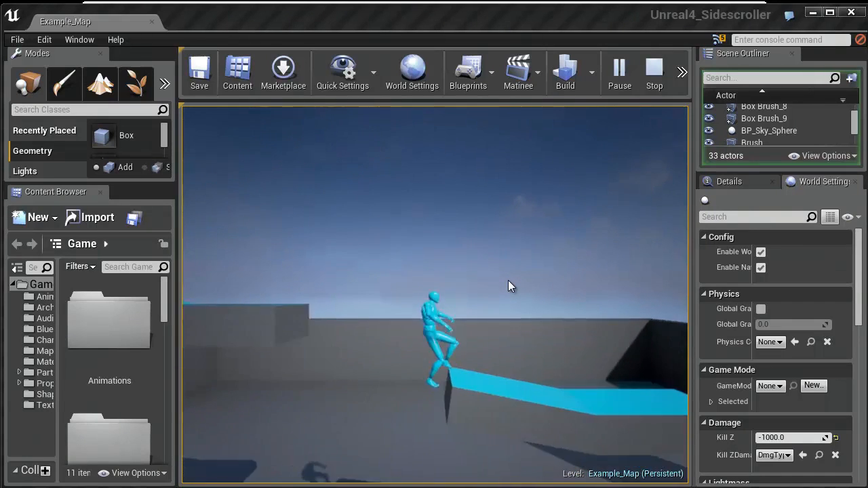
pyautogui.press('a')
pyautogui.press('d')
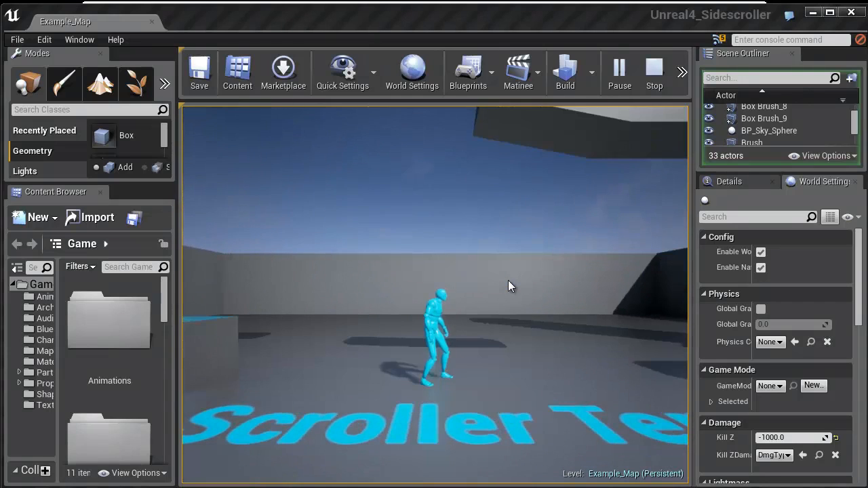
pyautogui.press('Escape')
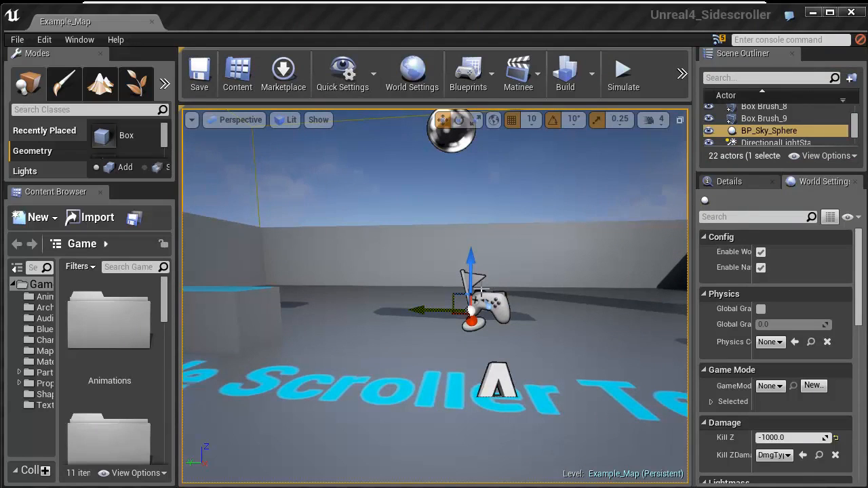
# Examine the example level from several angles by turning and flying the perspective camera among the platforms.
pyautogui.moveTo(482, 290); pyautogui.dragTo(456, 274, button='right')
pyautogui.press('w')
pyautogui.press('s')
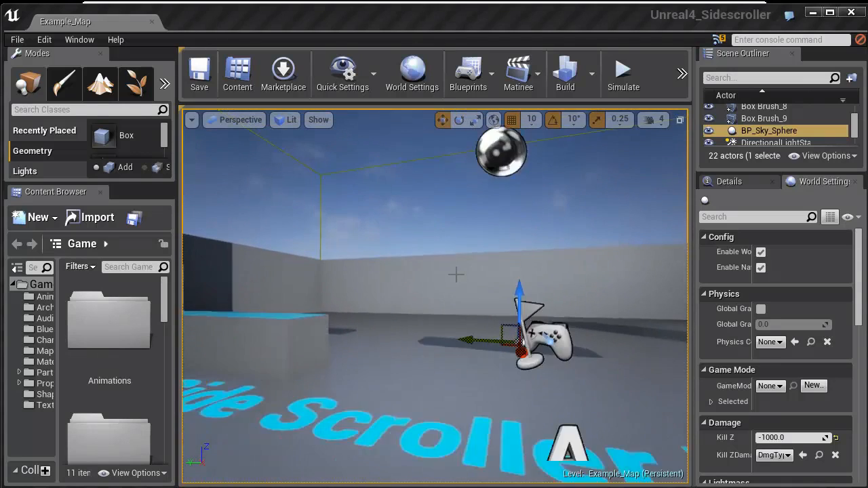
pyautogui.scroll(5, 457, 274)
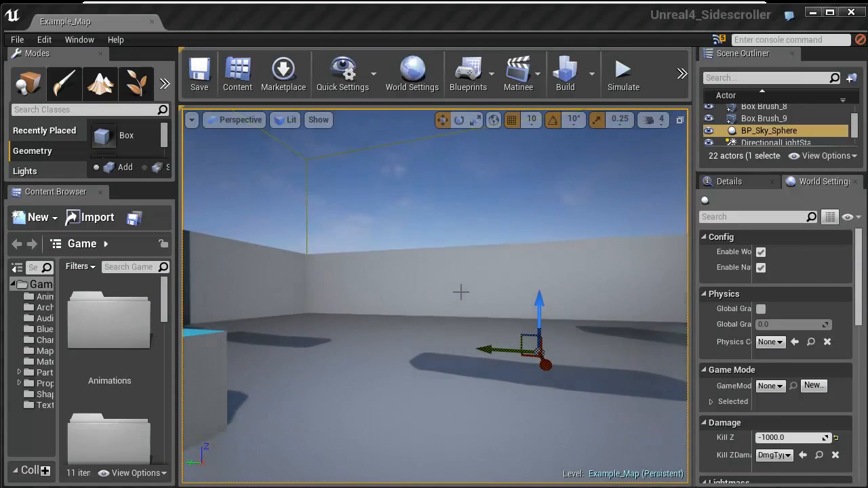
pyautogui.moveTo(461, 293)
pyautogui.mouseDown()
pyautogui.moveTo(516, 288)
pyautogui.moveTo(453, 300)
pyautogui.mouseUp()
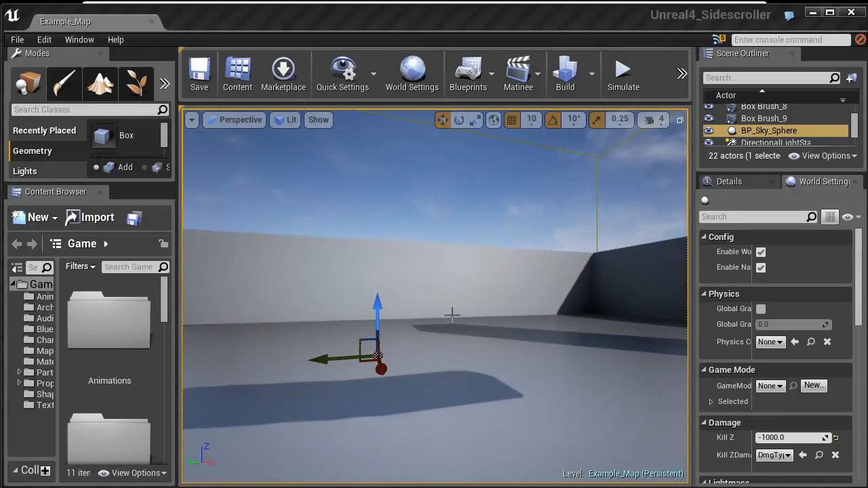
pyautogui.moveTo(472, 360); pyautogui.dragTo(441, 358, button='right')
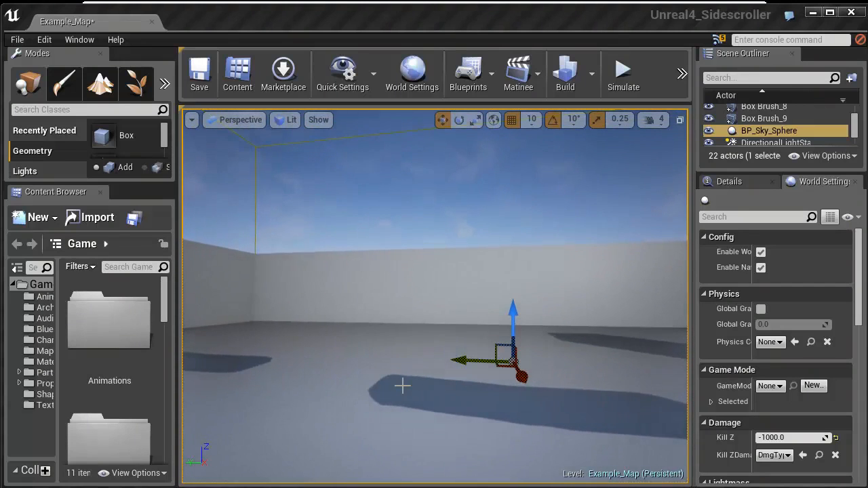
pyautogui.moveTo(414, 395); pyautogui.dragTo(376, 288)
pyautogui.moveTo(380, 288); pyautogui.dragTo(411, 342, button='right')
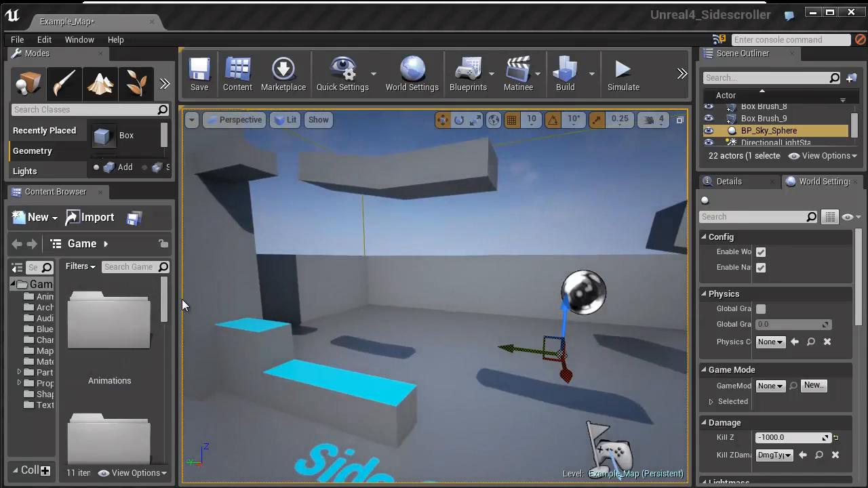
# Widen the Content Browser, show the contents of the Animations folder, and enlarge the folder tree for full folder names.
pyautogui.moveTo(179, 301); pyautogui.dragTo(249, 301)
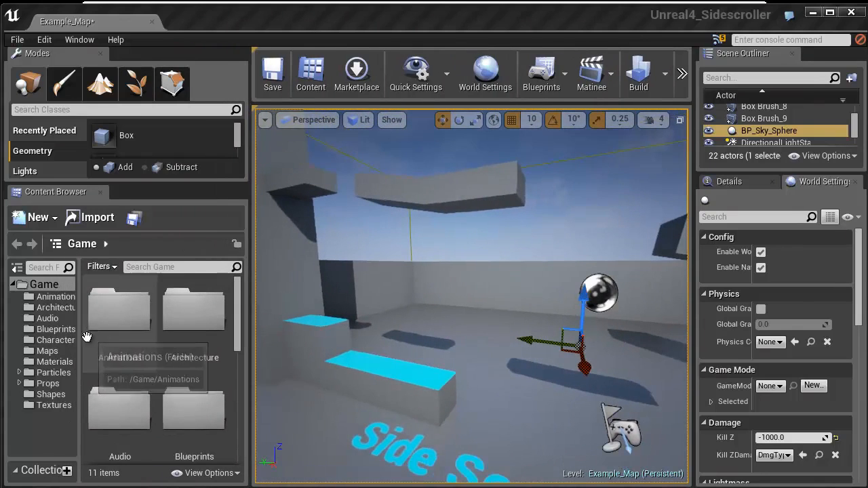
pyautogui.click(64, 298)
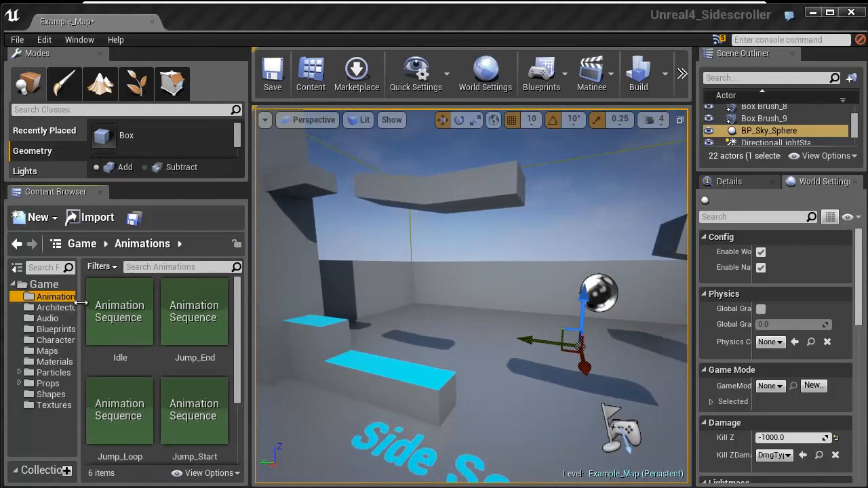
pyautogui.moveTo(78, 306); pyautogui.dragTo(101, 309)
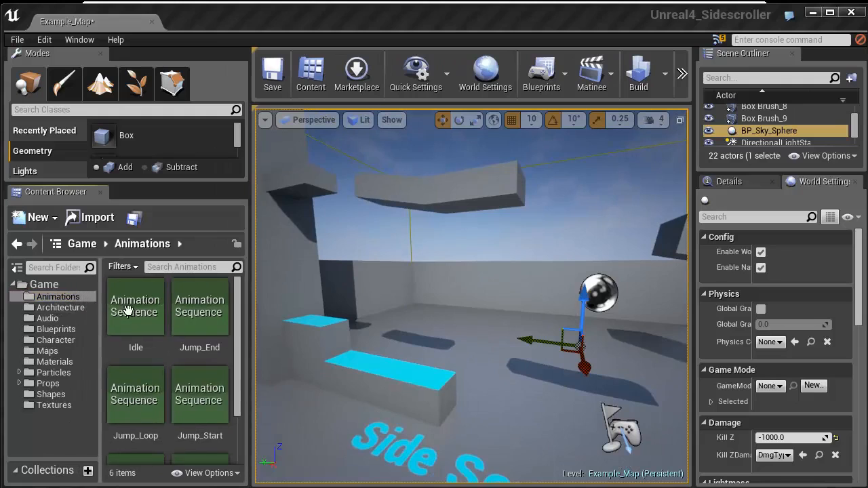
# Examine the contents of the Architecture, Audio, Blueprints, Character, Maps and Materials folders in the project.
pyautogui.click(63, 309)
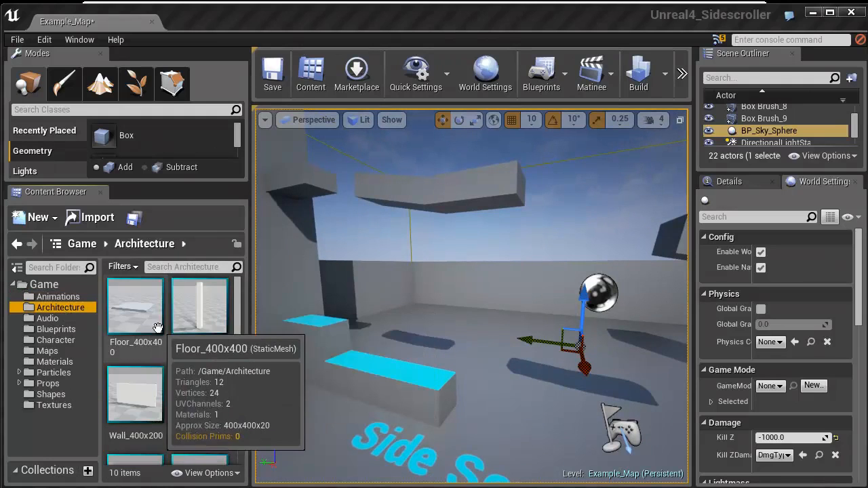
pyautogui.click(65, 318)
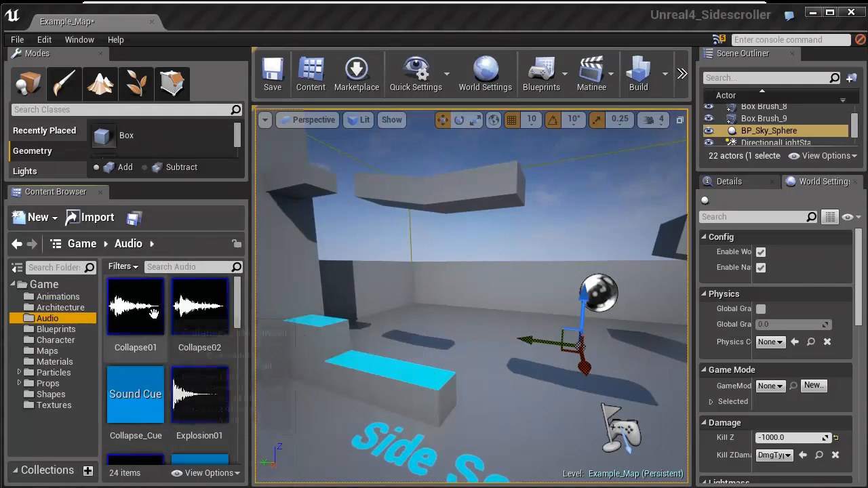
pyautogui.click(66, 330)
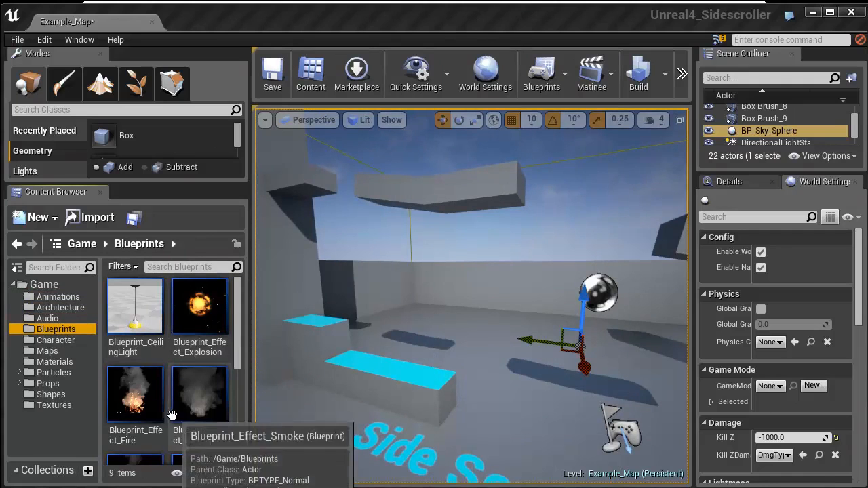
pyautogui.click(55, 342)
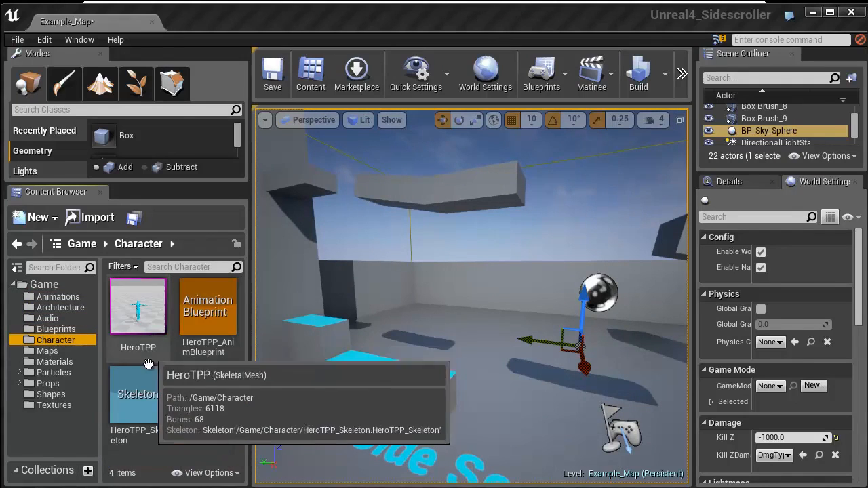
pyautogui.click(47, 351)
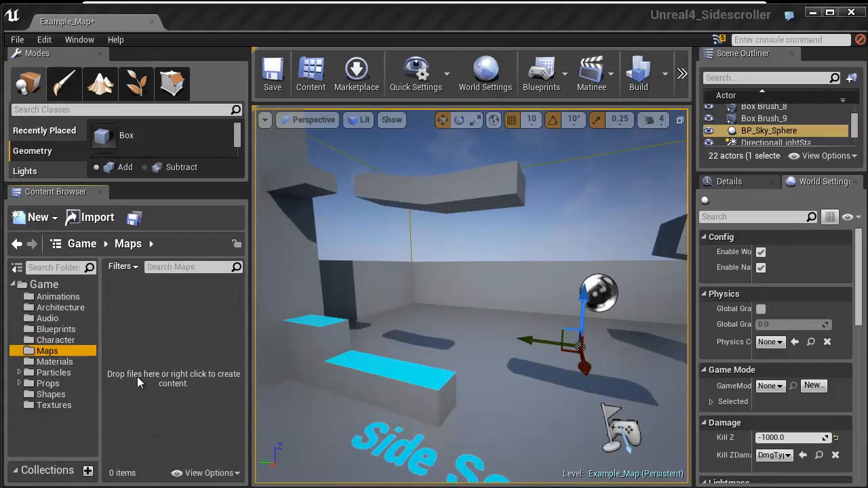
pyautogui.click(54, 362)
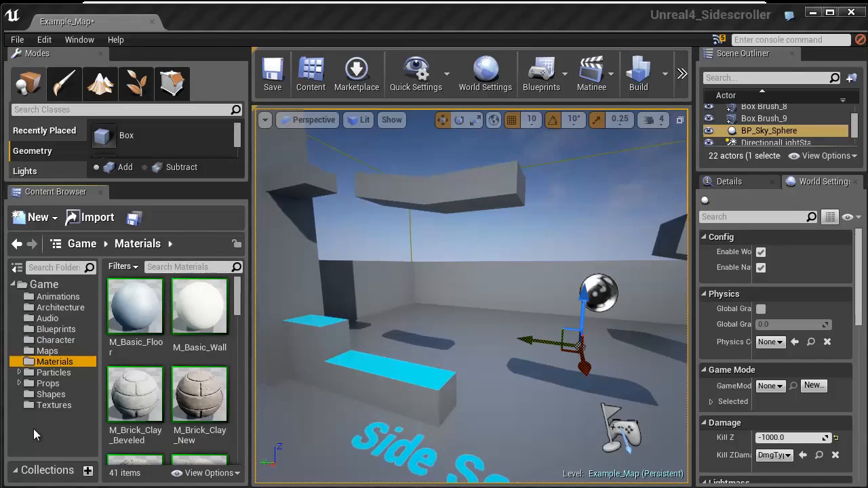
# Delete the selected BP_Sky_Sphere actor from the level.
pyautogui.press('Delete')
# Create a folder named 3DMotiveTutorial under Game and widen the folder tree to show its full name.
pyautogui.click(44, 285)
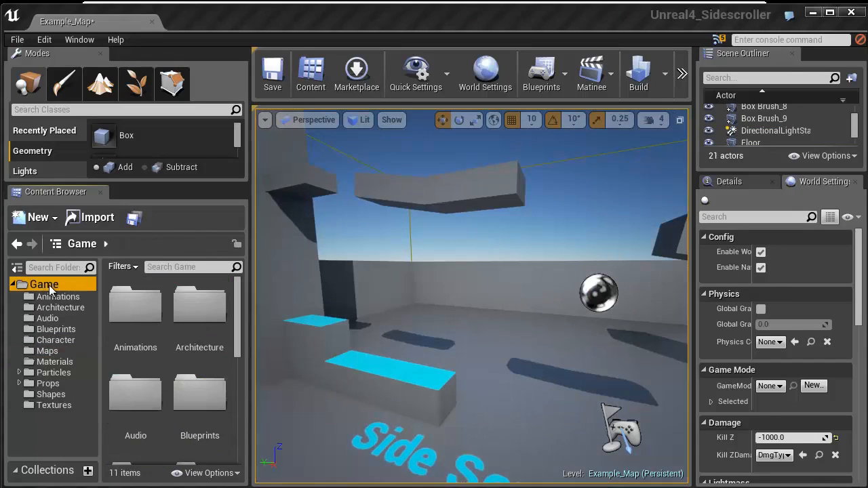
pyautogui.rightClick(49, 286)
pyautogui.click(85, 293)
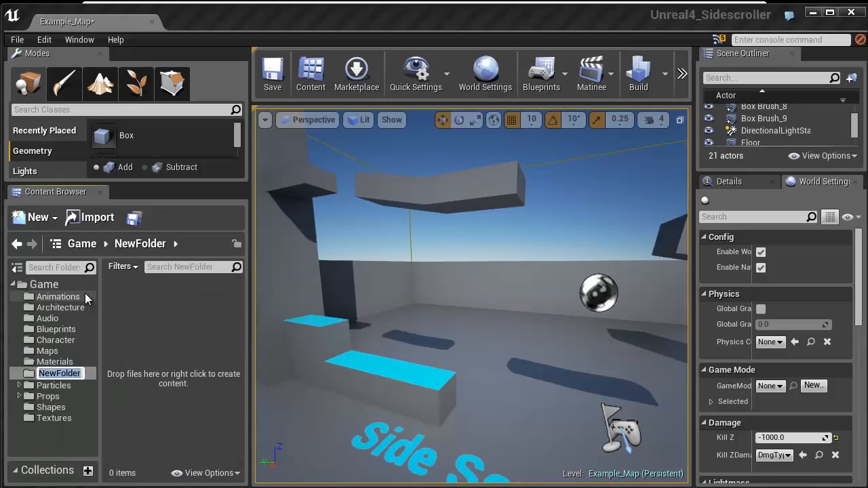
pyautogui.write('3D')
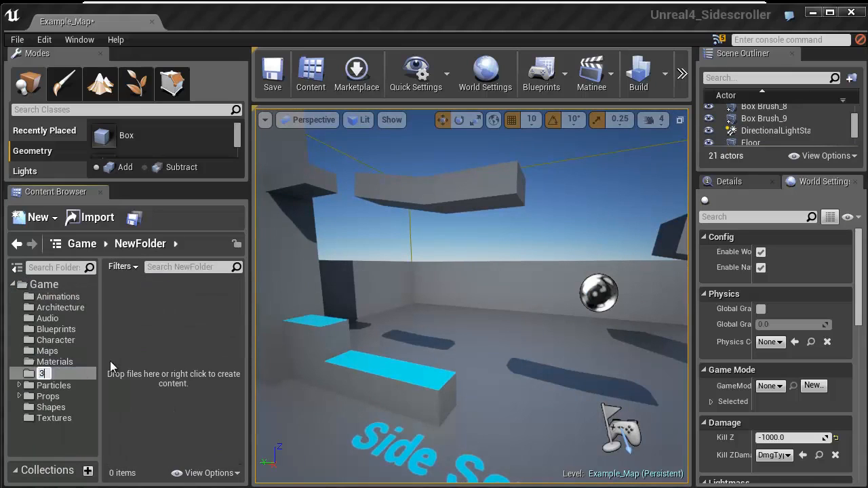
pyautogui.press('BackSpace')
pyautogui.write('mOD')
pyautogui.press('BackSpace')
pyautogui.press('BackSpace')
pyautogui.press('BackSpace')
pyautogui.write('Motiv')
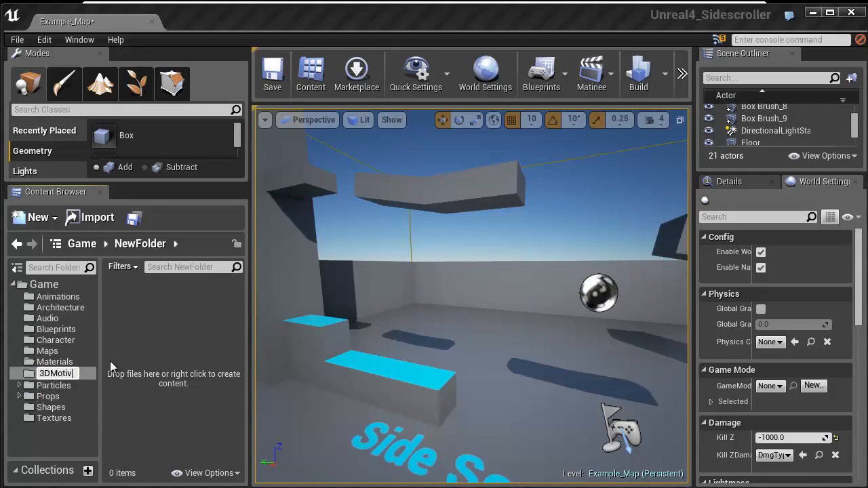
pyautogui.write('eTutorial')
pyautogui.press('Return')
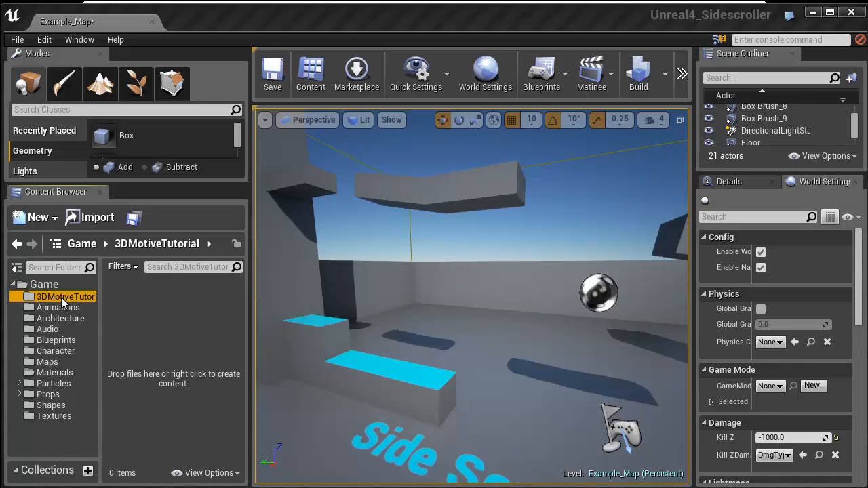
pyautogui.moveTo(100, 316); pyautogui.dragTo(106, 316)
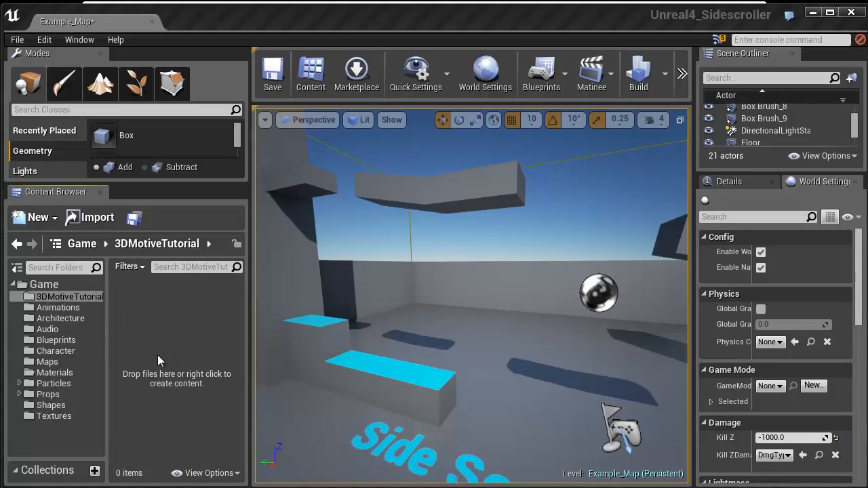
# Create a subfolder named Meshes inside the 3DMotiveTutorial folder.
pyautogui.click(57, 308)
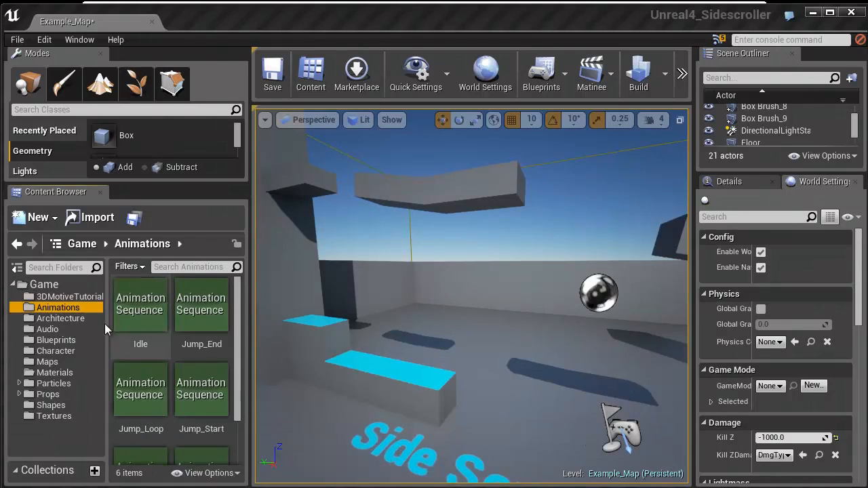
pyautogui.click(79, 297)
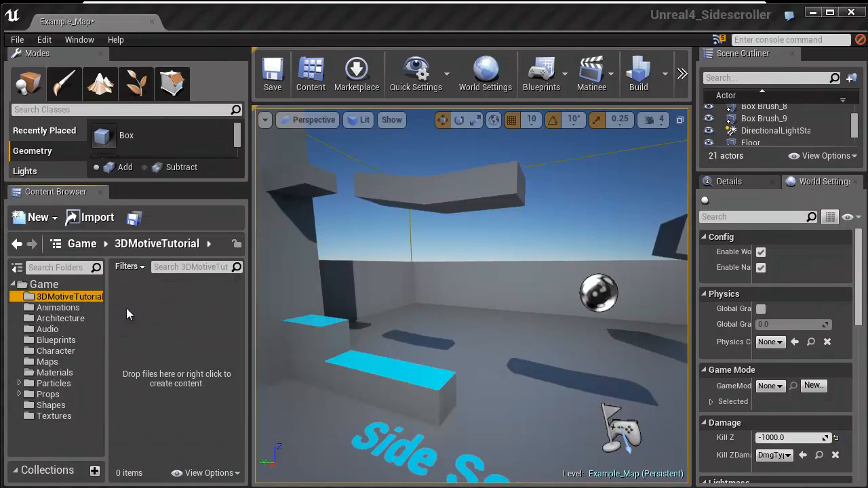
pyautogui.rightClick(162, 322)
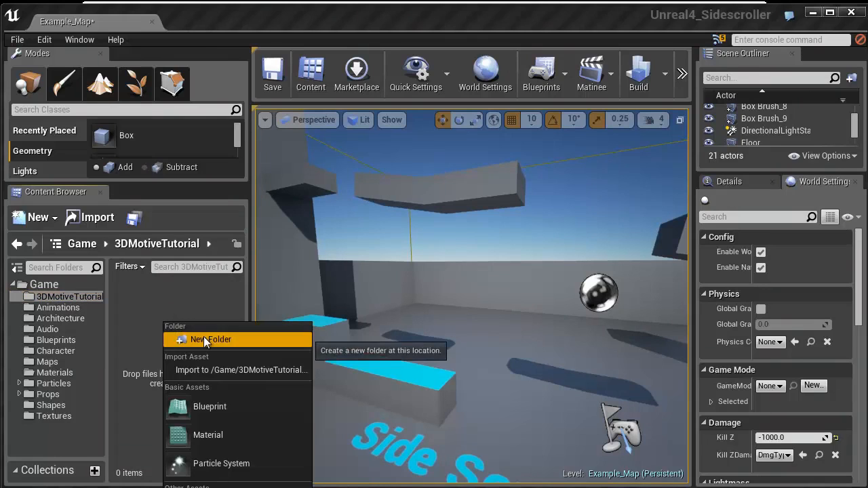
pyautogui.click(204, 336)
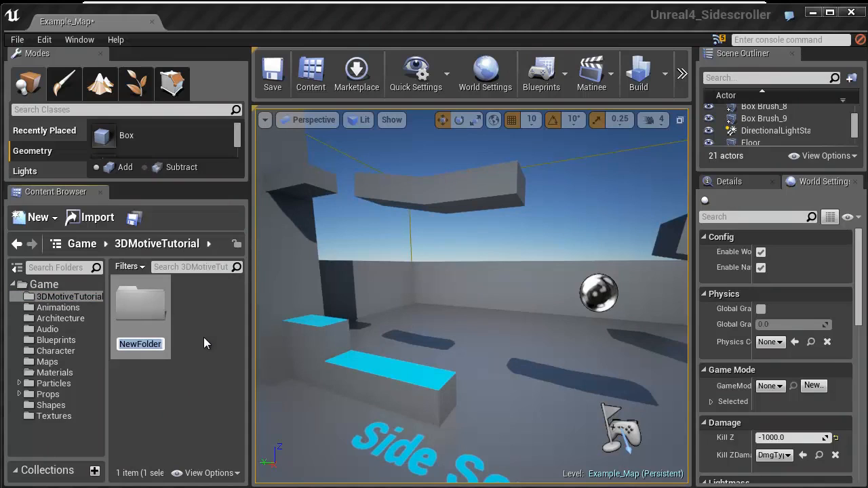
pyautogui.write('Meshes')
pyautogui.press('Return')
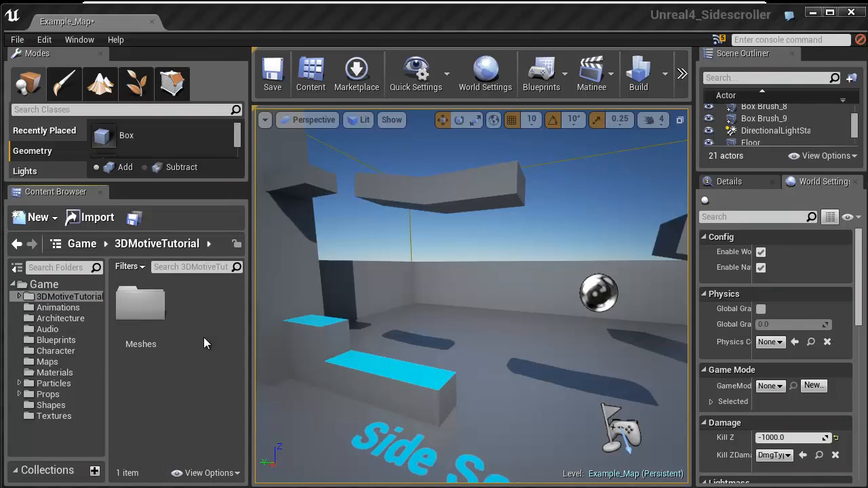
# Add two more subfolders named Materials and Textures inside the 3DMotiveTutorial folder.
pyautogui.rightClick(181, 385)
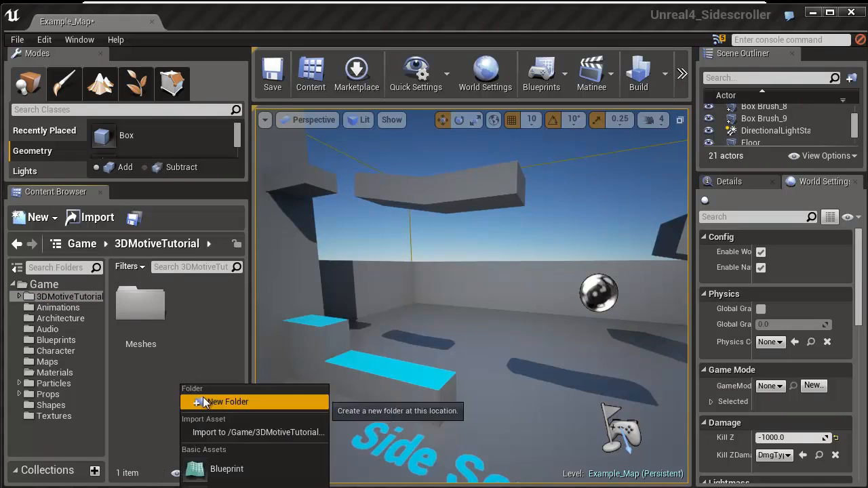
pyautogui.click(203, 399)
pyautogui.write('Materials')
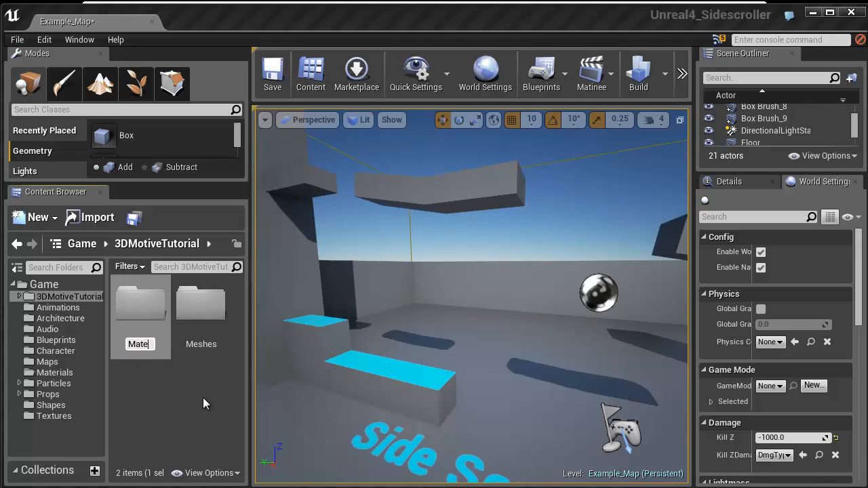
pyautogui.press('Return')
pyautogui.rightClick(202, 397)
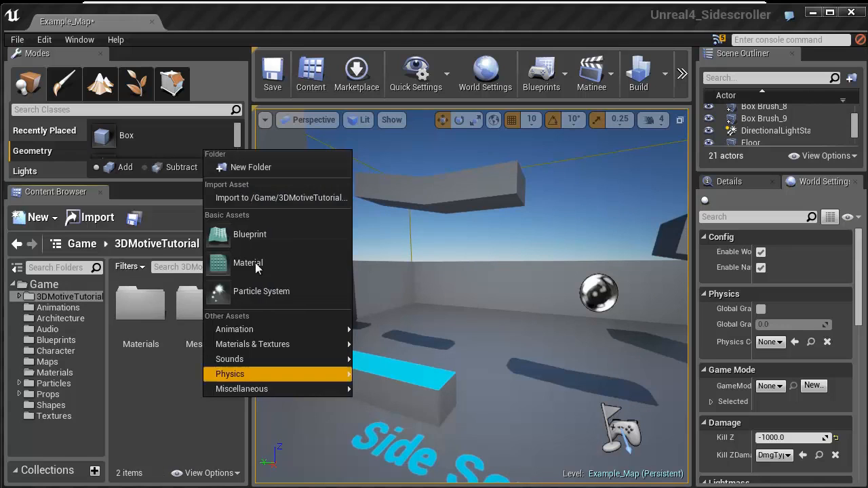
pyautogui.click(240, 170)
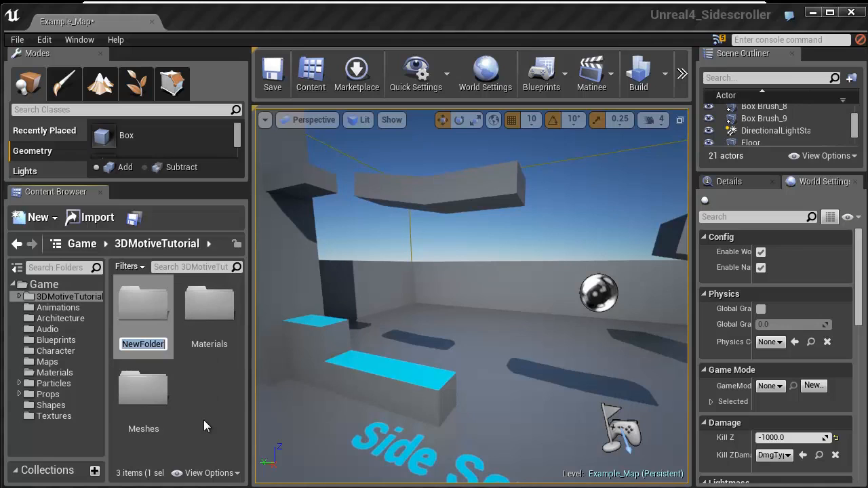
pyautogui.write('Textures')
pyautogui.press('Return')
# Import all five textures, T_BackgroundLights_E through T_BackgroundRock_S, from the desktop's Sidescroller/Textures/Background folder into 3DMotiveTutorial/Textures.
pyautogui.doubleClick(154, 394)
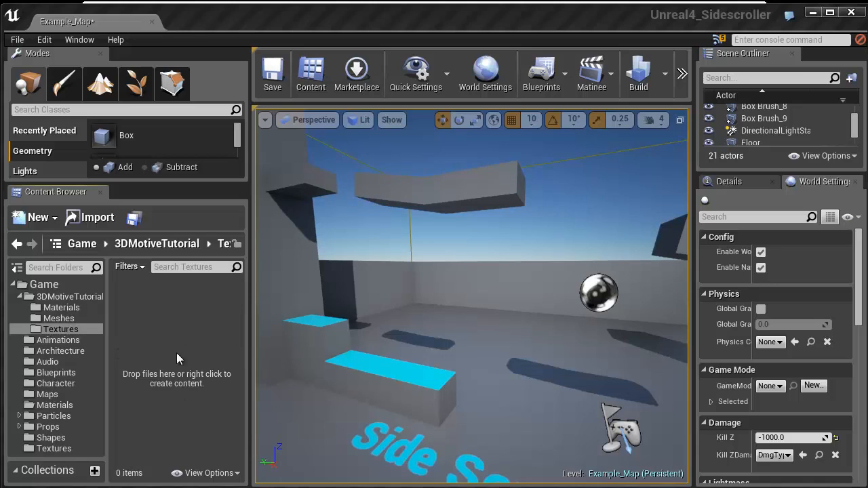
pyautogui.rightClick(142, 334)
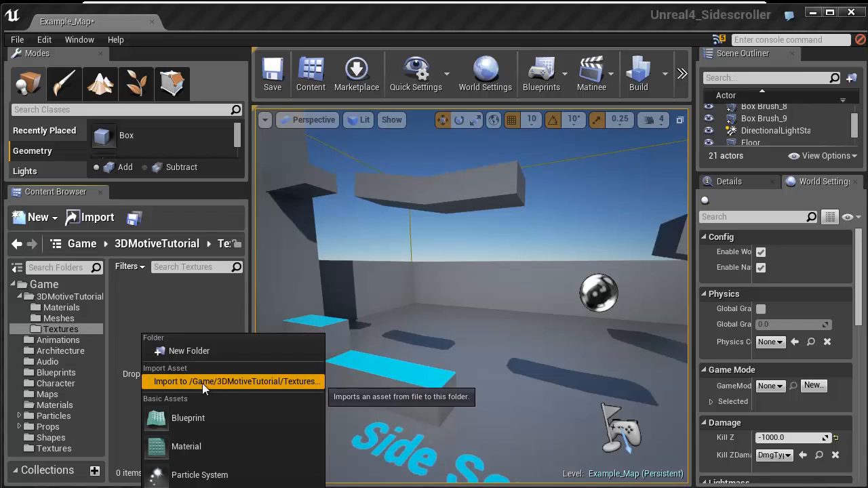
pyautogui.click(266, 381)
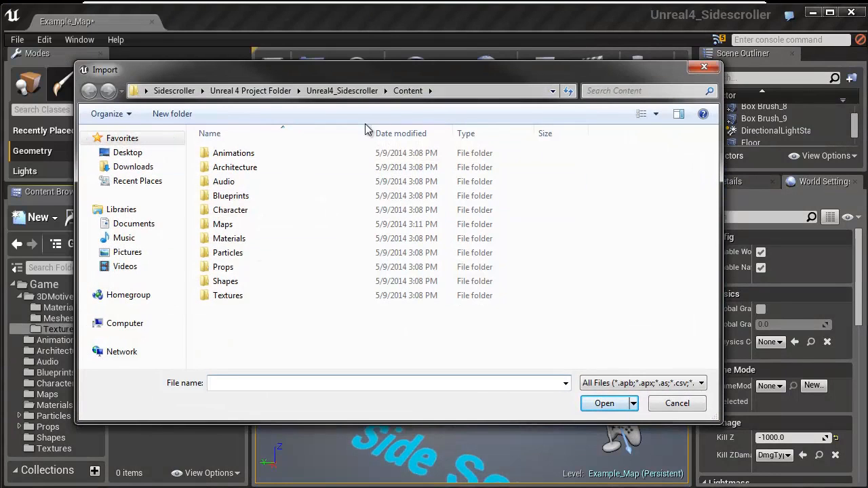
pyautogui.click(126, 153)
pyautogui.click(213, 225)
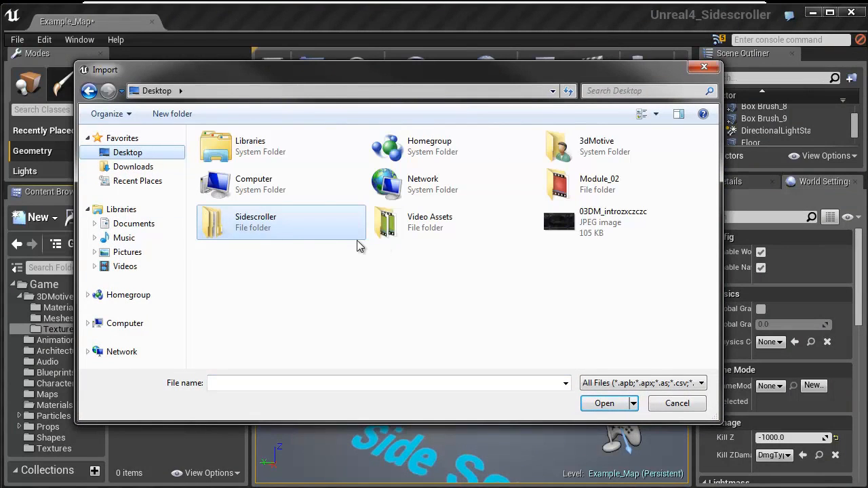
pyautogui.doubleClick(295, 217)
pyautogui.click(231, 170)
pyautogui.doubleClick(230, 169)
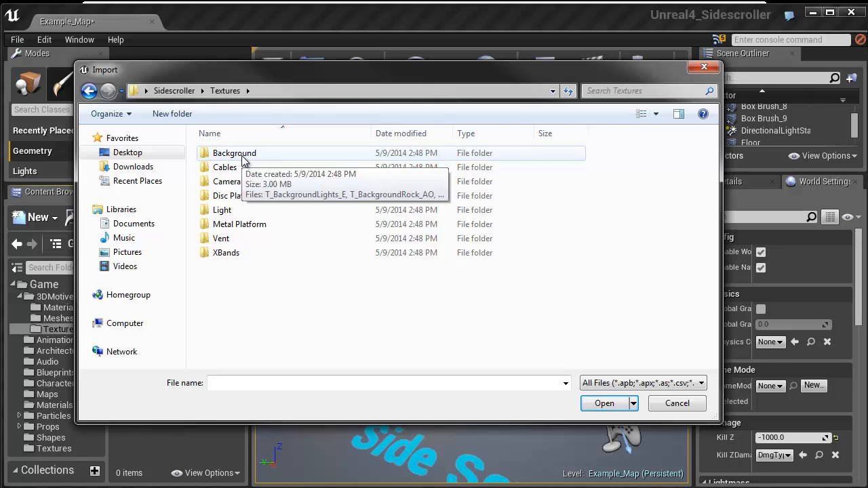
pyautogui.doubleClick(243, 158)
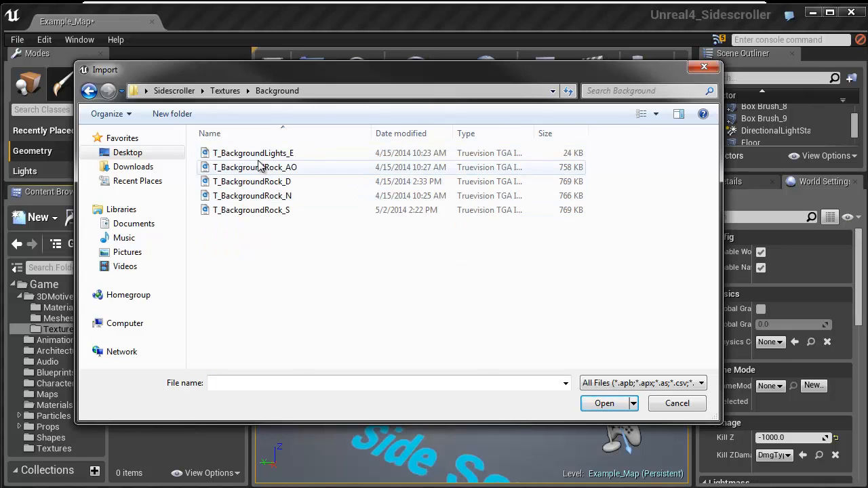
pyautogui.click(261, 154)
pyautogui.keyDown('shift'); pyautogui.click(264, 211); pyautogui.keyUp('shift')
pyautogui.click(604, 404)
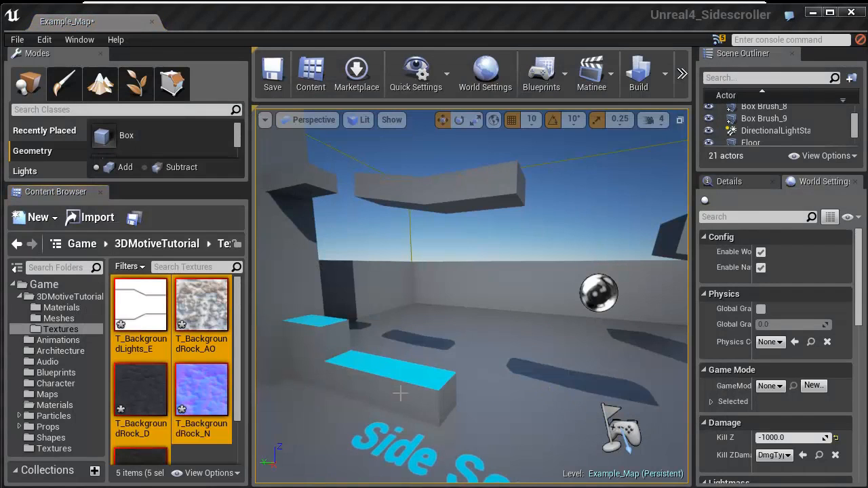
# Import the T_Cables_01 A, AO, N and S textures from the Cables source folder into 3DMotiveTutorial/Textures.
pyautogui.click(218, 403)
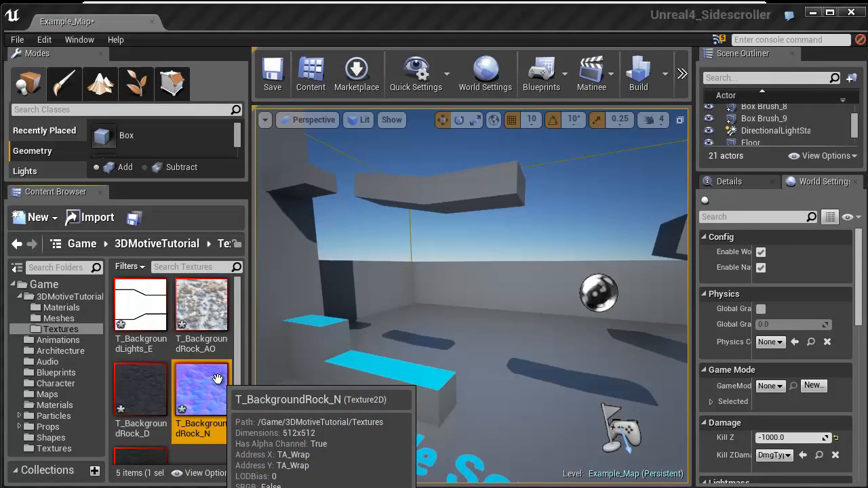
pyautogui.scroll(-2, 217, 393)
pyautogui.click(215, 410)
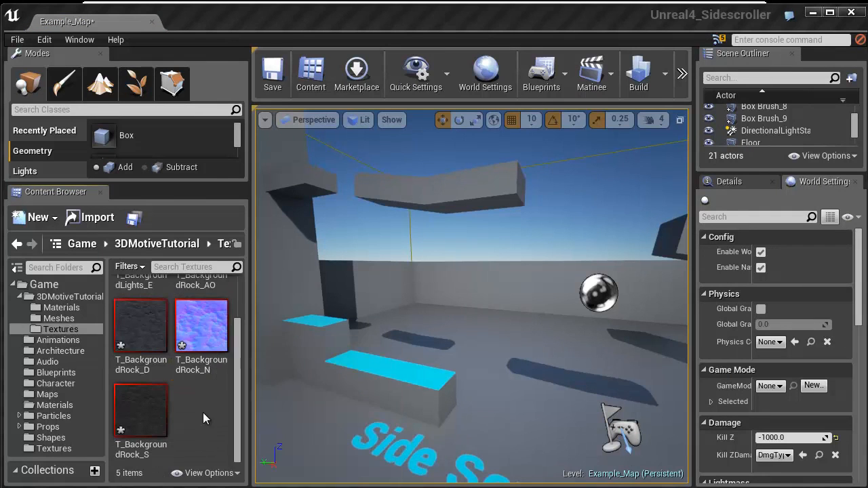
pyautogui.rightClick(202, 411)
pyautogui.click(243, 213)
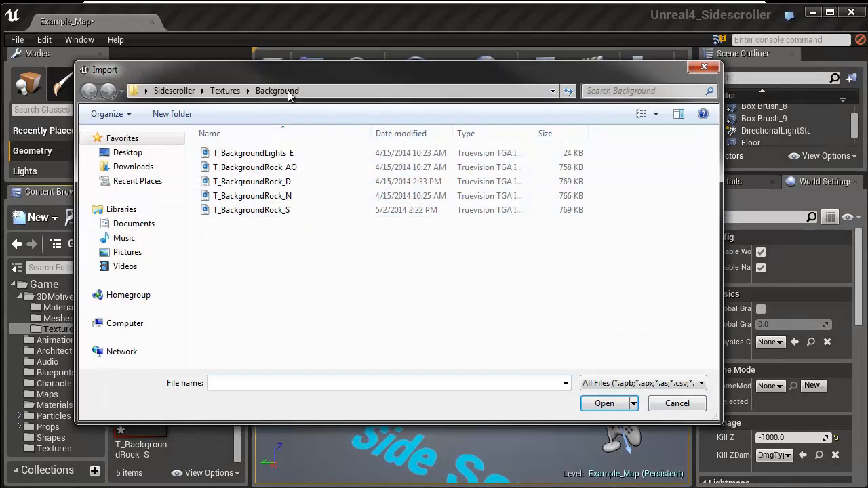
pyautogui.click(224, 92)
pyautogui.doubleClick(231, 167)
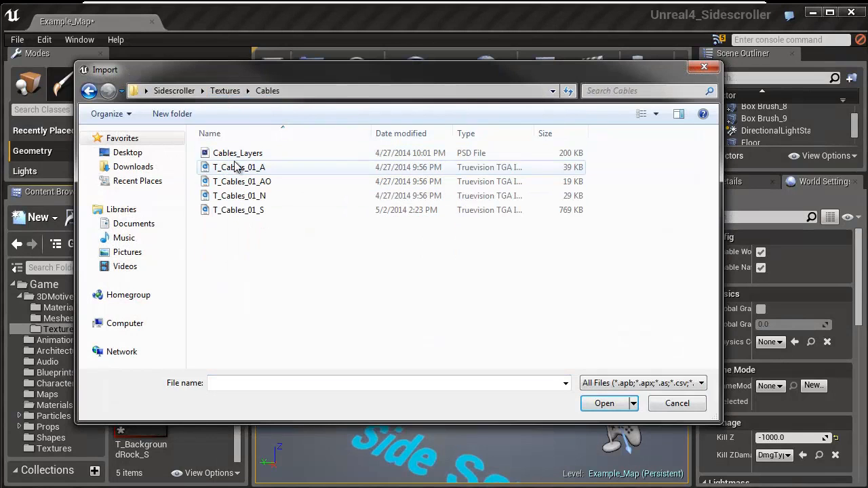
pyautogui.click(234, 168)
pyautogui.keyDown('shift'); pyautogui.click(248, 210); pyautogui.keyUp('shift')
pyautogui.press('Return')
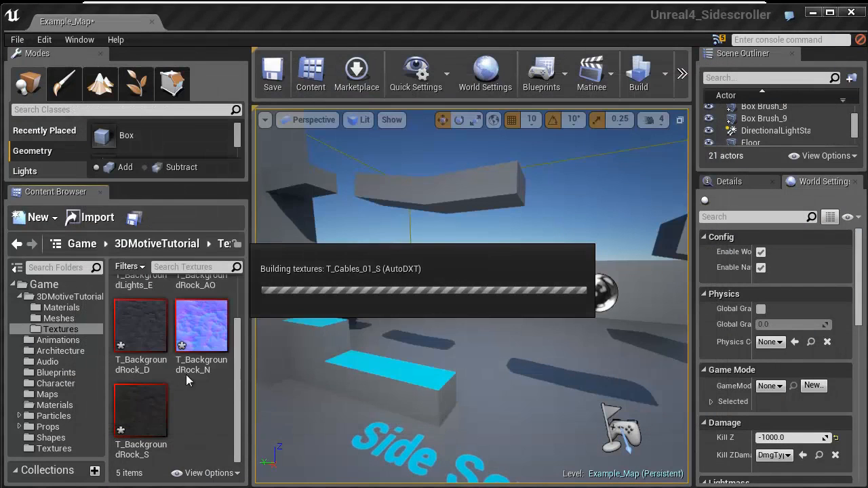
pyautogui.scroll(-3, 200, 407)
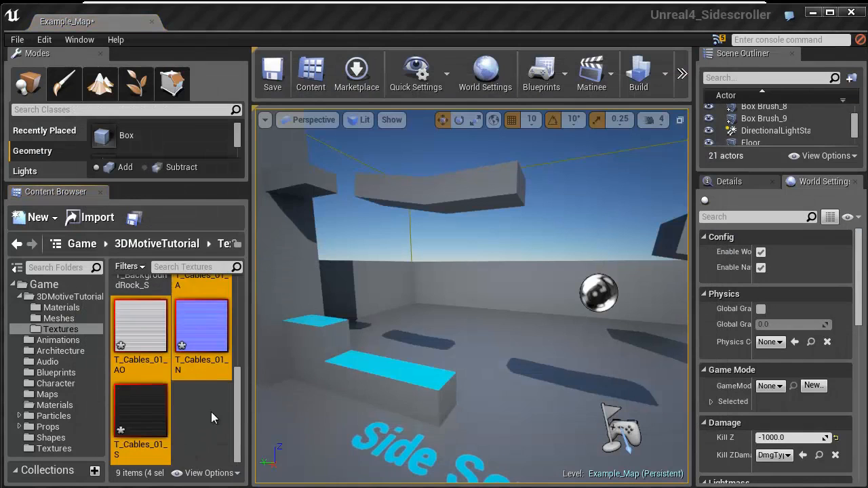
# Import the remaining texture sets, including the Vent and Xbands textures, into 3DMotiveTutorial/Textures.
pyautogui.rightClick(195, 411)
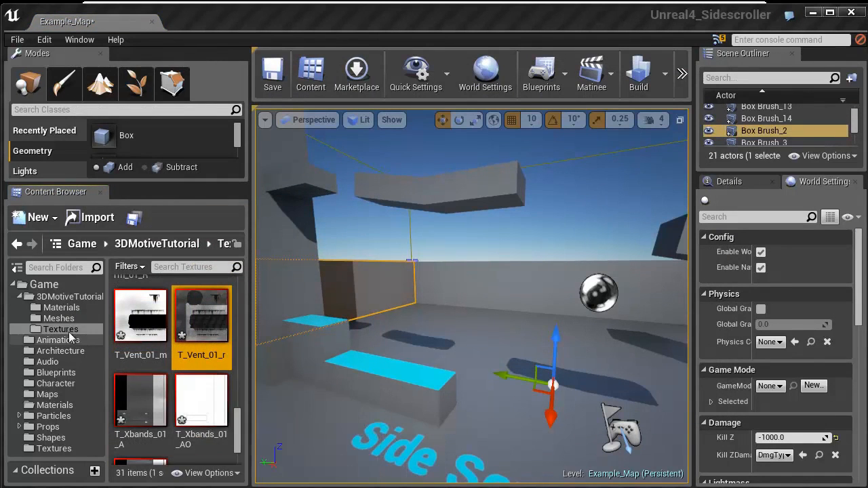
# Import all FBX files, SM_BackgroundWall_01 through SM_Xbands_01, from Sidescroller/Export Meshes into 3DMotiveTutorial/Meshes as static meshes with imported normals.
pyautogui.click(59, 318)
pyautogui.rightClick(139, 318)
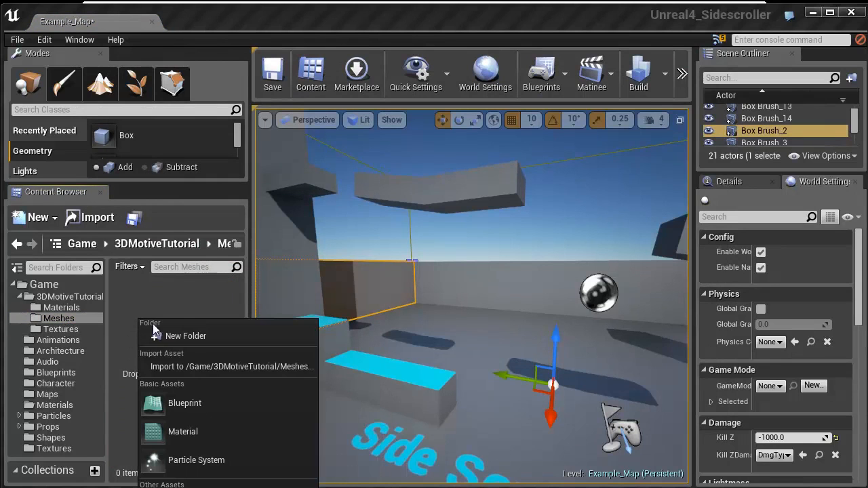
pyautogui.click(200, 366)
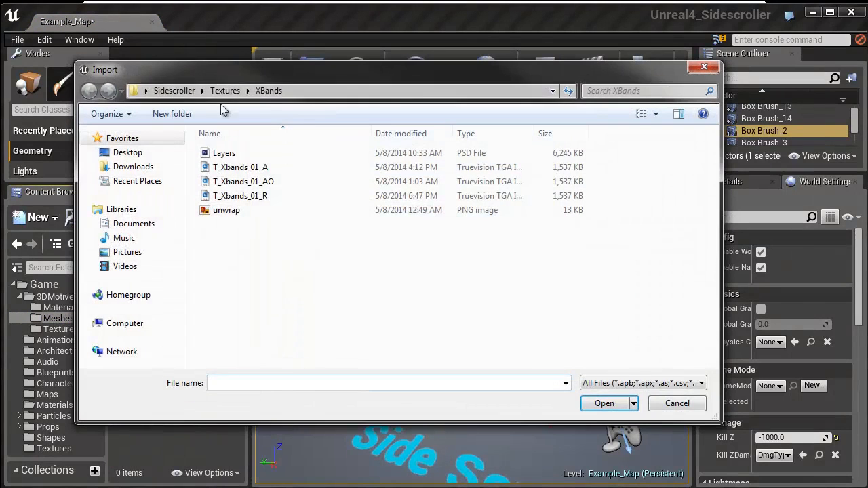
pyautogui.click(226, 90)
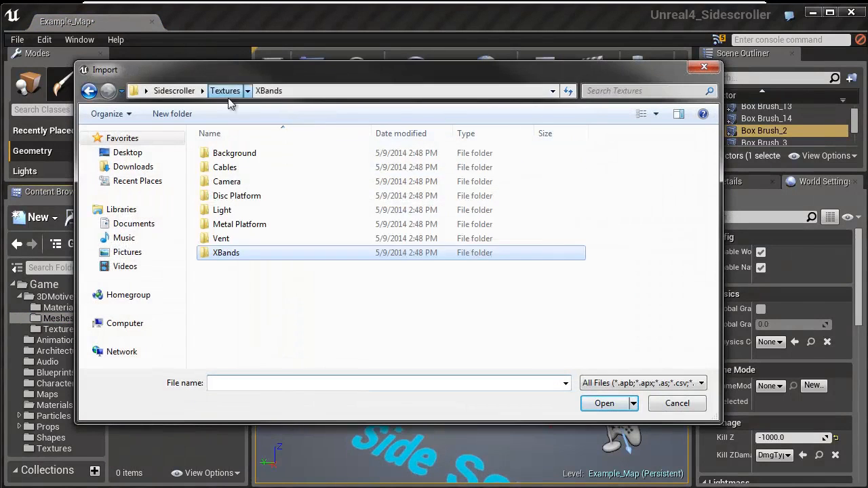
pyautogui.click(174, 90)
pyautogui.doubleClick(234, 154)
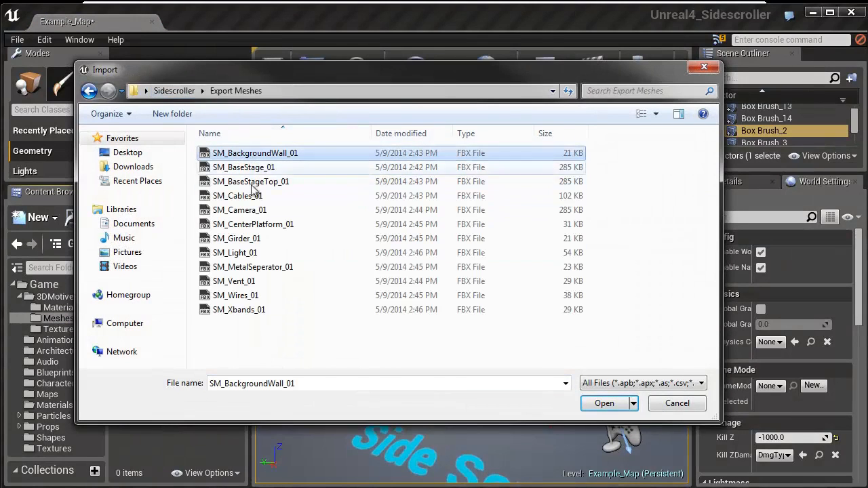
pyautogui.keyDown('shift'); pyautogui.click(240, 311); pyautogui.keyUp('shift')
pyautogui.click(607, 404)
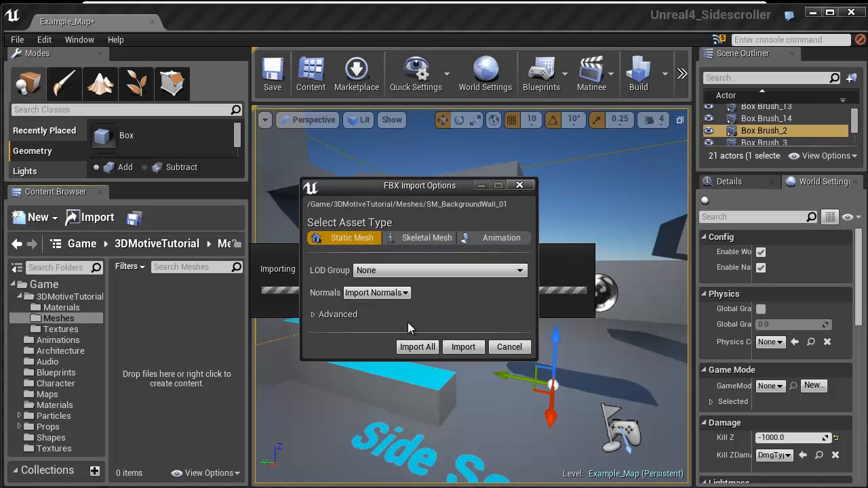
pyautogui.click(424, 350)
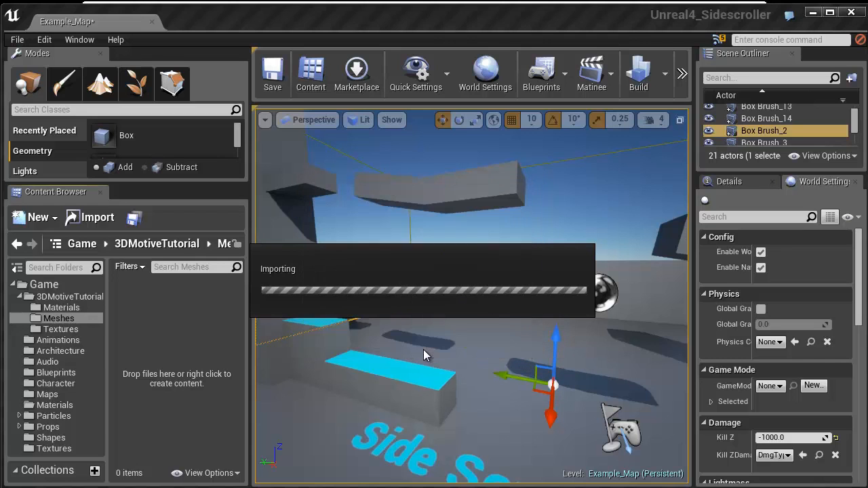
pyautogui.click(198, 315)
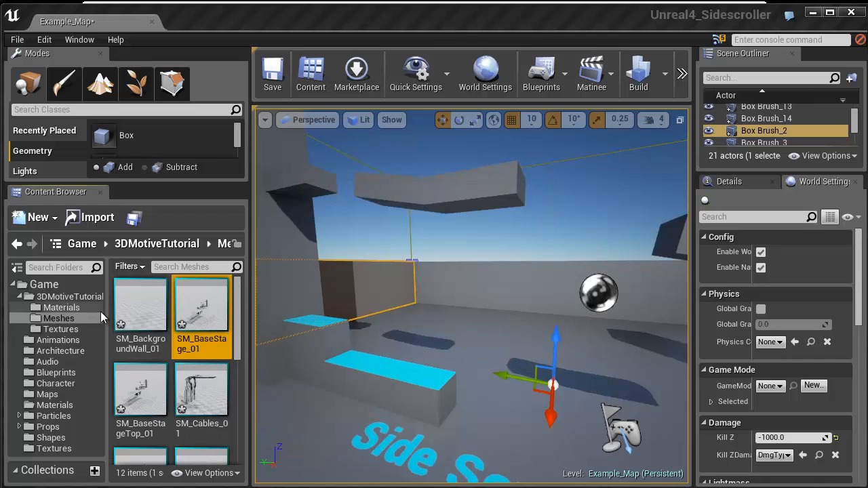
# Save all assets in the 3DMotiveTutorial folder.
pyautogui.click(66, 296)
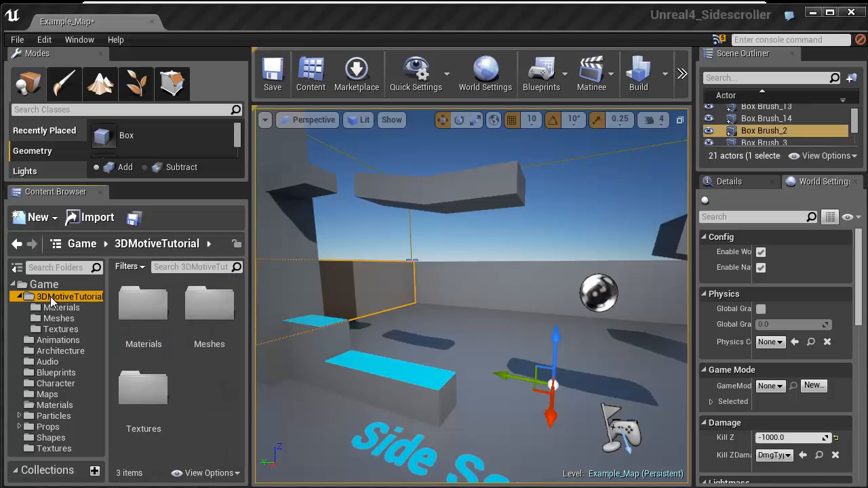
pyautogui.rightClick(59, 299)
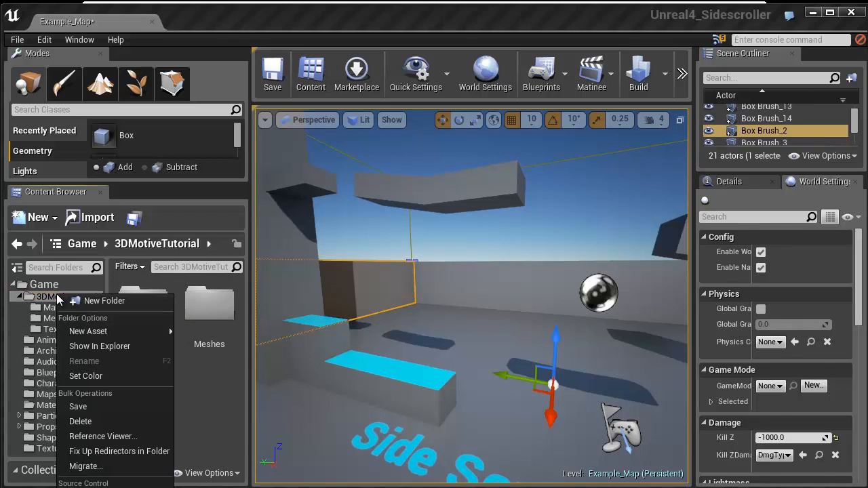
pyautogui.click(80, 406)
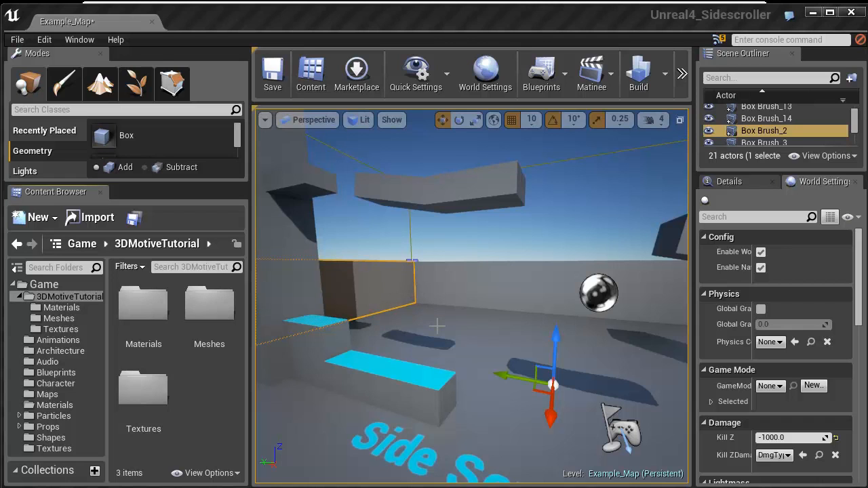
# Create a new level from the Empty Level template without saving the changes to Example_Map.
pyautogui.scroll(-3, 444, 324)
pyautogui.click(405, 282)
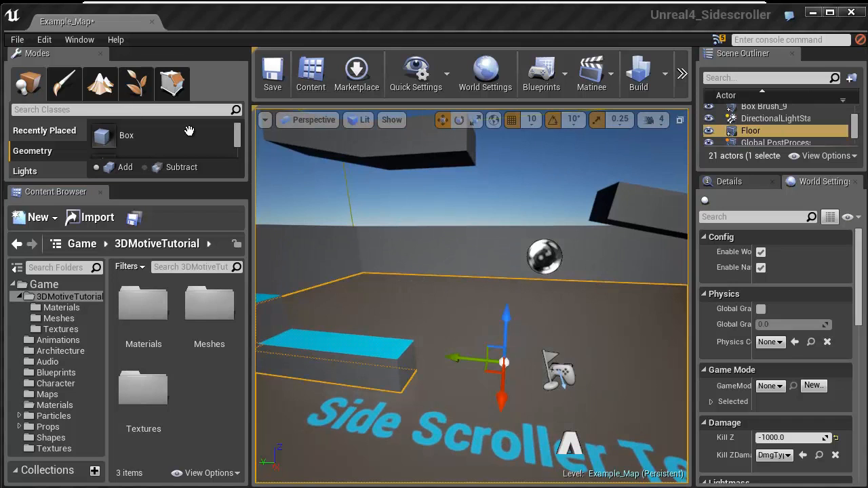
pyautogui.click(18, 40)
pyautogui.click(49, 66)
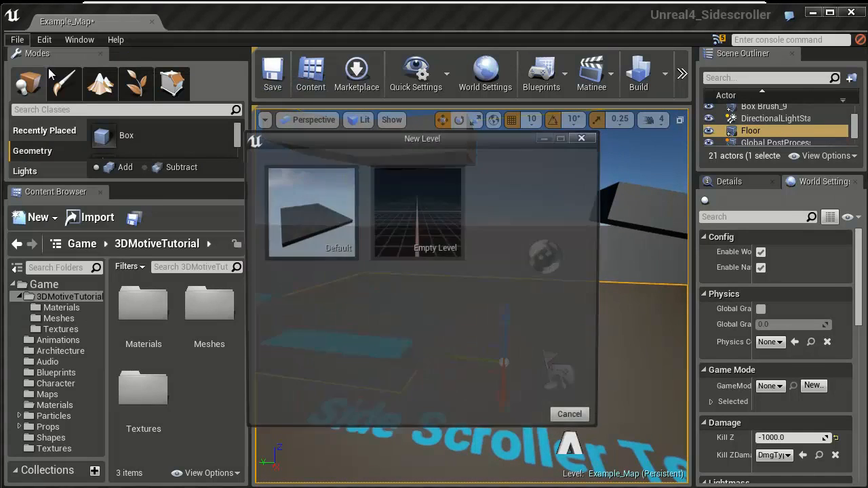
pyautogui.click(424, 251)
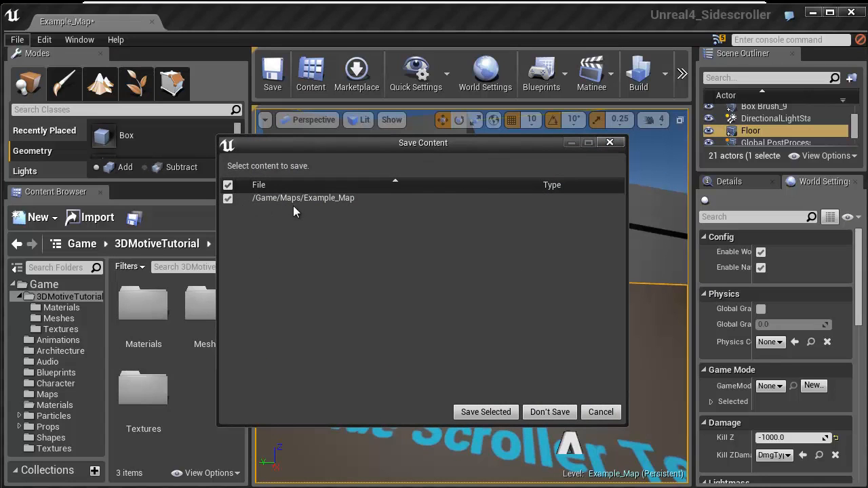
pyautogui.click(541, 412)
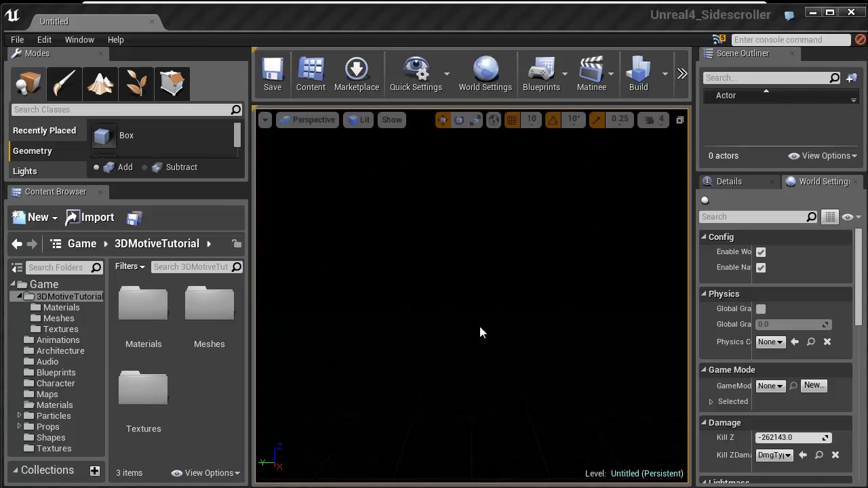
# Resize the editor layout to give the viewport more width and the Modes panel more height.
pyautogui.moveTo(107, 341); pyautogui.dragTo(81, 337)
pyautogui.moveTo(250, 464); pyautogui.dragTo(140, 456)
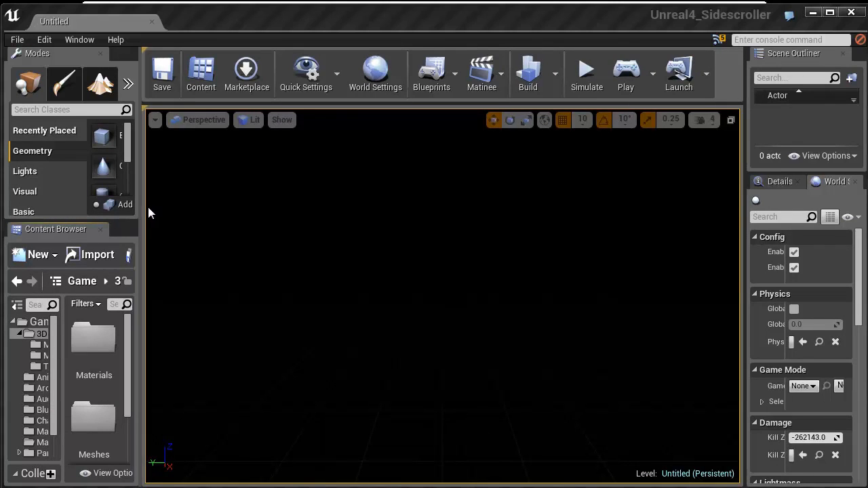
pyautogui.moveTo(139, 205); pyautogui.dragTo(249, 204)
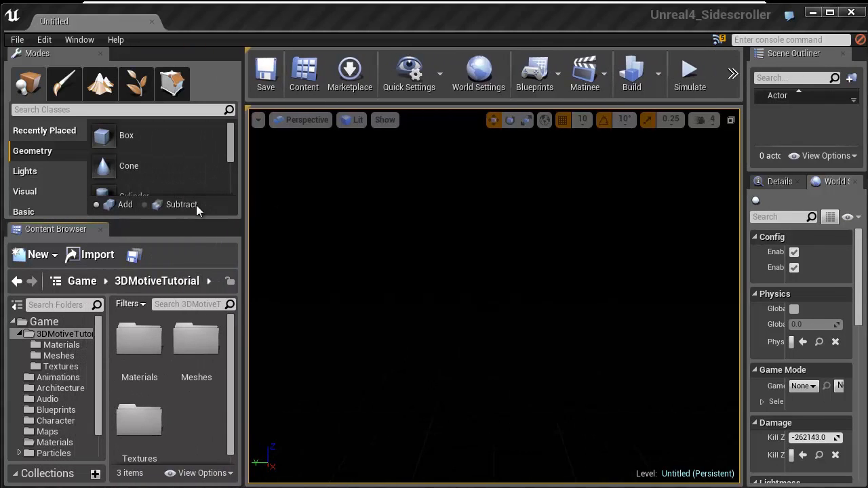
pyautogui.moveTo(193, 224); pyautogui.dragTo(193, 260)
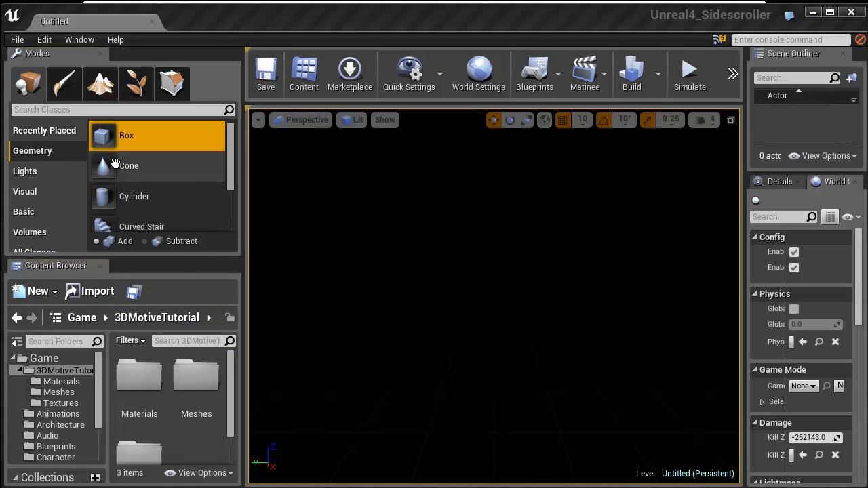
# Examine the placeable actors in the Lights, Visual, Basic and Volumes categories, ending on Geometry.
pyautogui.click(39, 175)
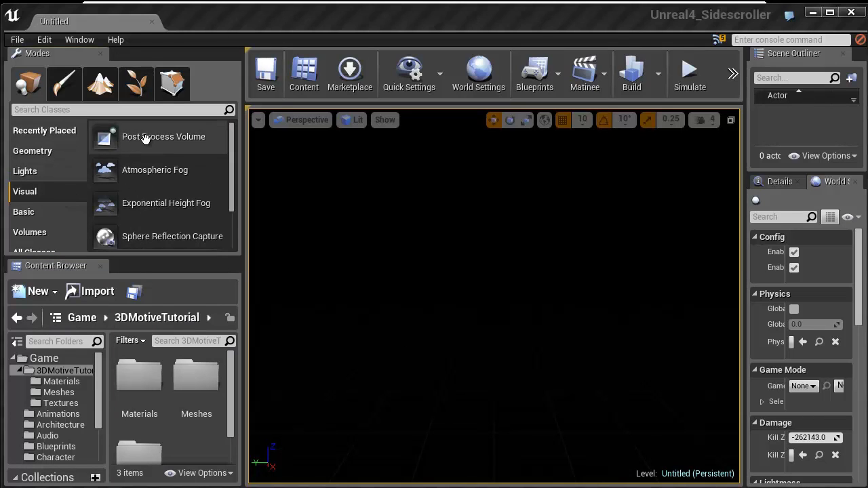
pyautogui.click(140, 203)
pyautogui.scroll(-1, 144, 203)
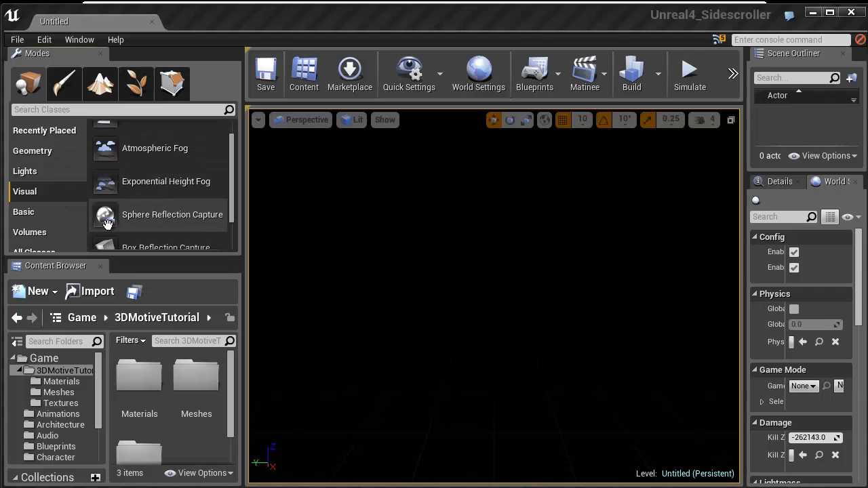
pyautogui.scroll(-2, 107, 217)
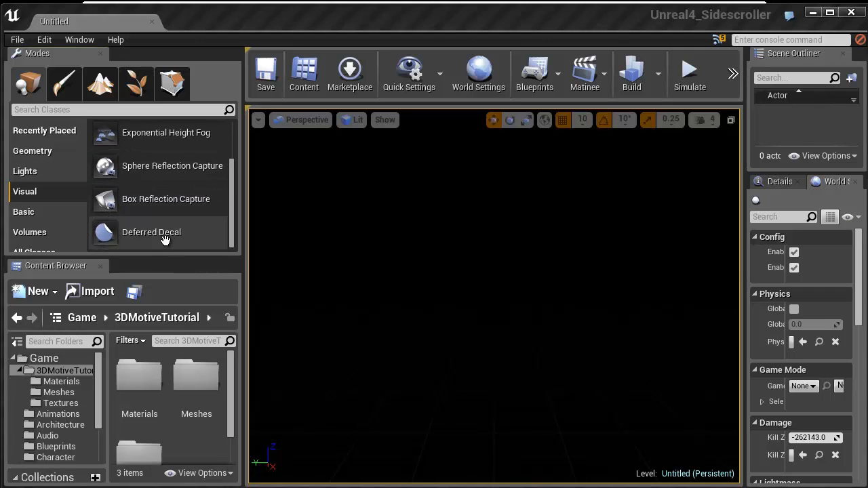
pyautogui.click(42, 211)
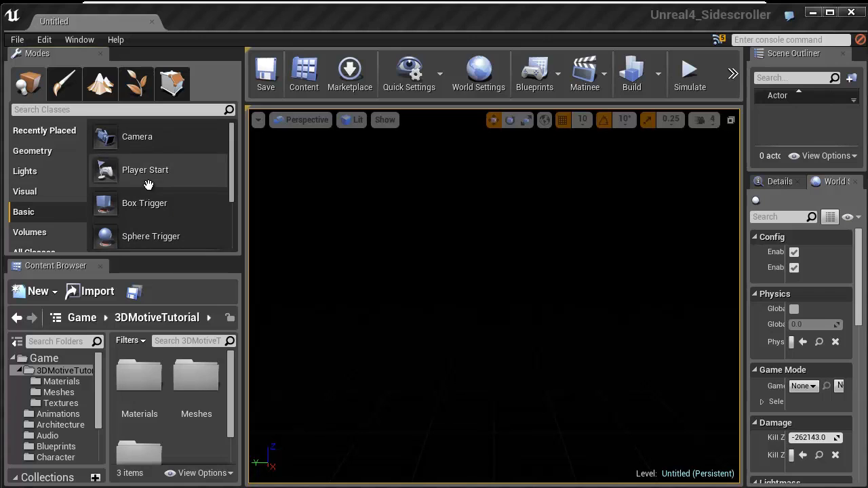
pyautogui.scroll(-2, 179, 203)
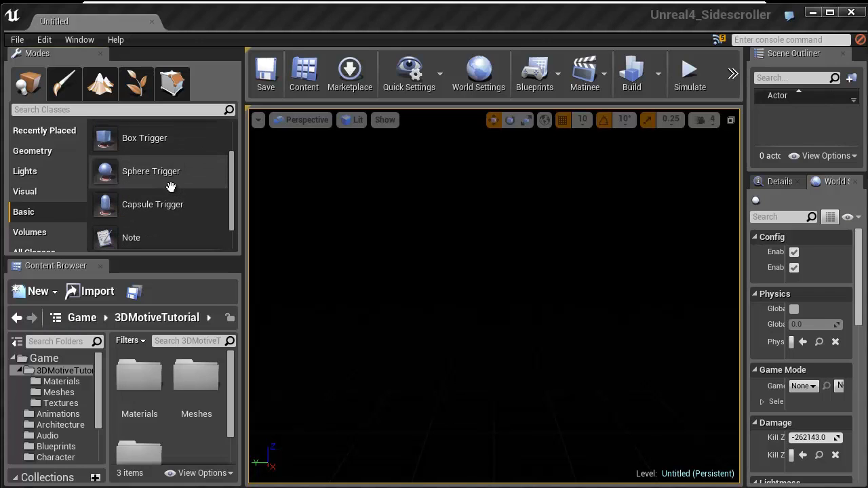
pyautogui.scroll(-1, 170, 186)
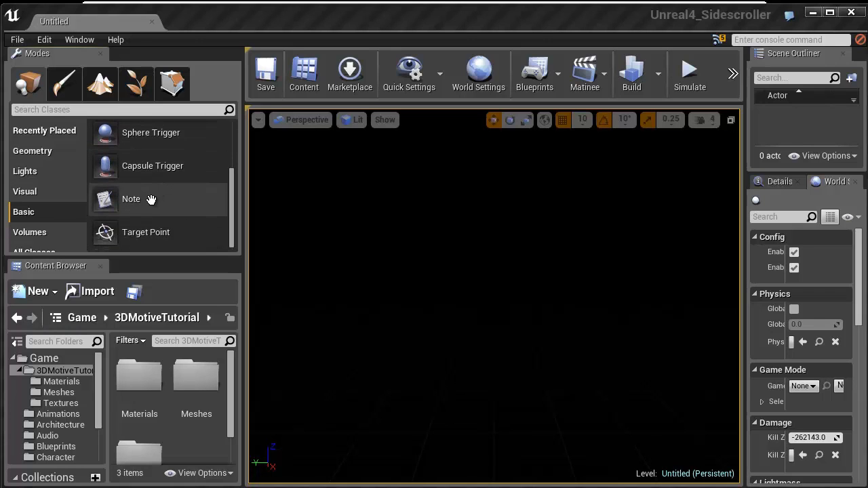
pyautogui.click(47, 235)
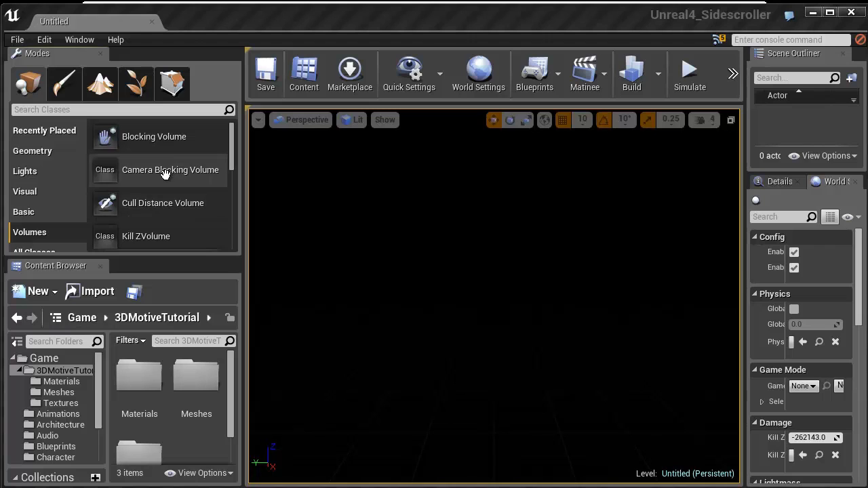
pyautogui.scroll(-1, 139, 190)
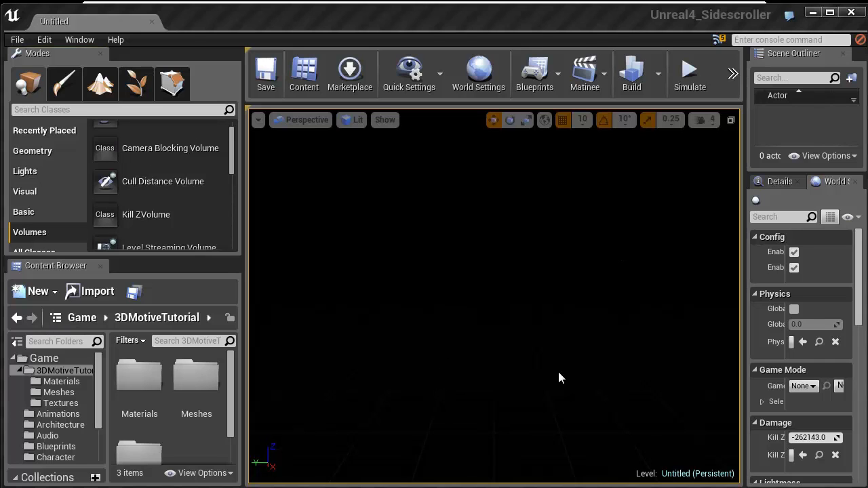
pyautogui.scroll(-2, 175, 214)
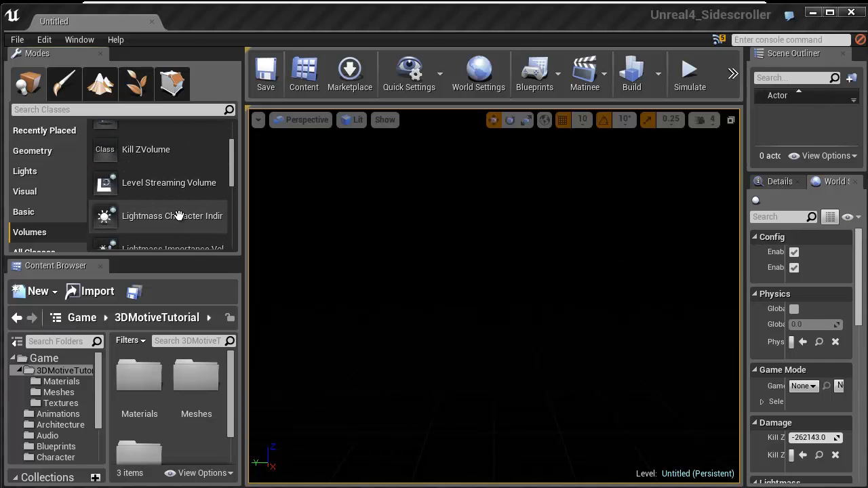
pyautogui.scroll(-2, 183, 216)
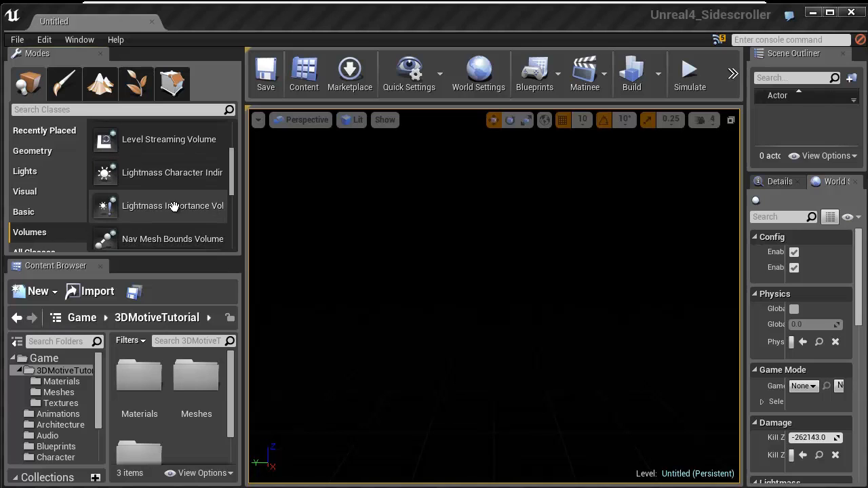
pyautogui.scroll(-2, 160, 223)
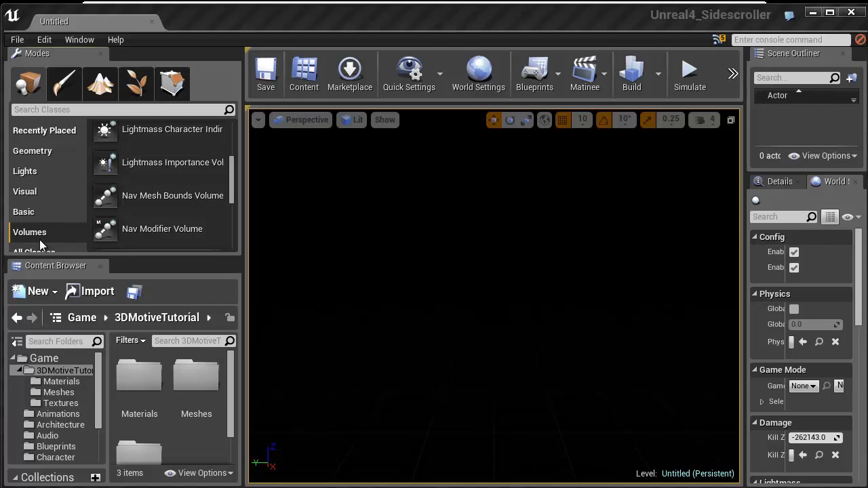
pyautogui.click(33, 151)
# Set the viewport's camera speed to 1 and try it out by flying around the empty level's grid.
pyautogui.moveTo(384, 315); pyautogui.dragTo(414, 402, button='right')
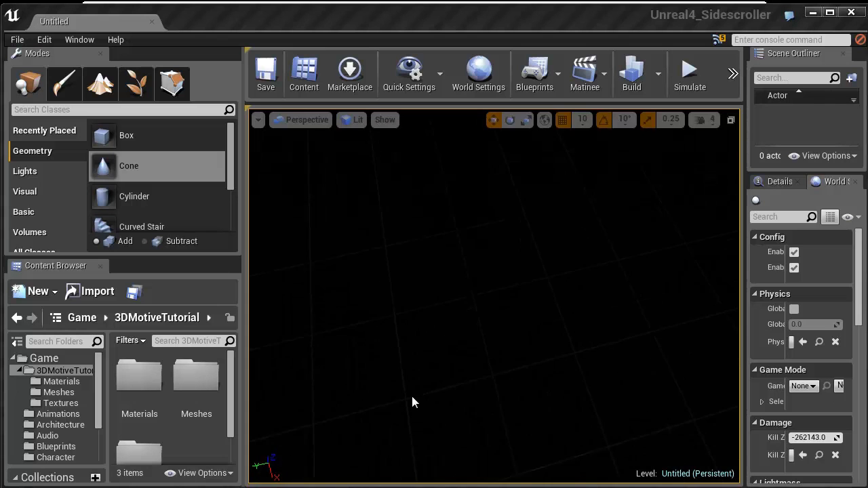
pyautogui.scroll(-5, 412, 406)
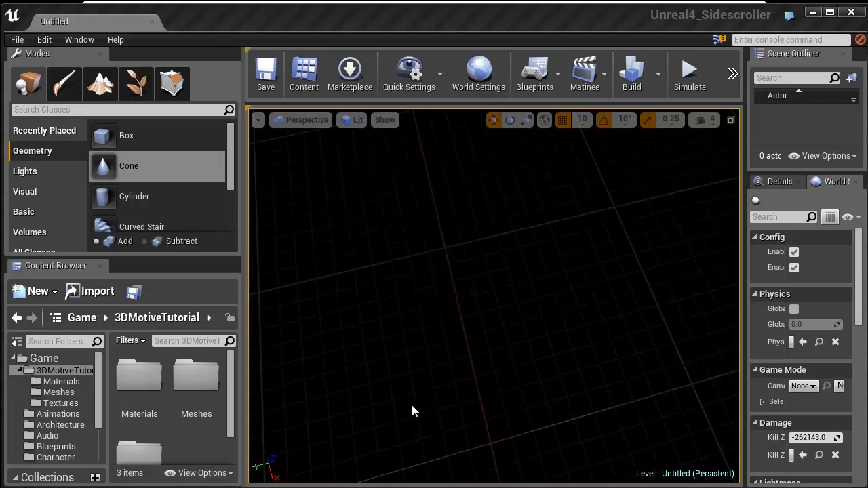
pyautogui.moveTo(416, 296); pyautogui.dragTo(345, 133, button='right')
pyautogui.moveTo(594, 347); pyautogui.dragTo(444, 341, button='right')
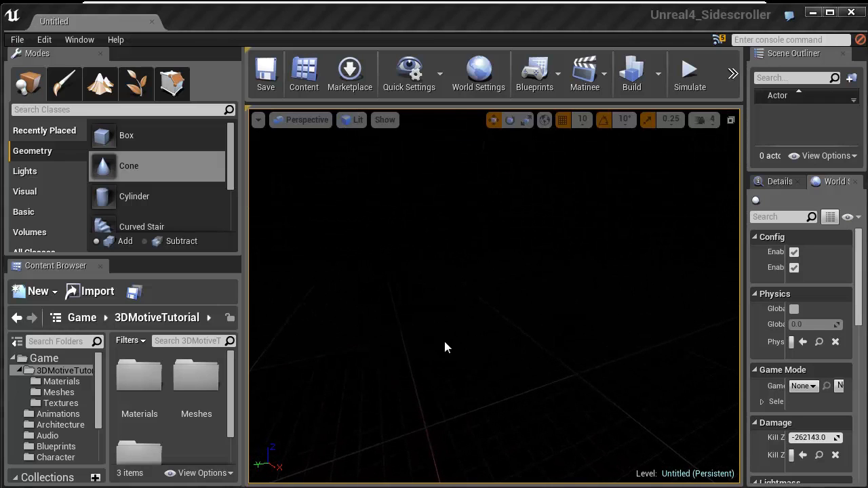
pyautogui.click(710, 120)
pyautogui.moveTo(707, 150); pyautogui.dragTo(696, 151)
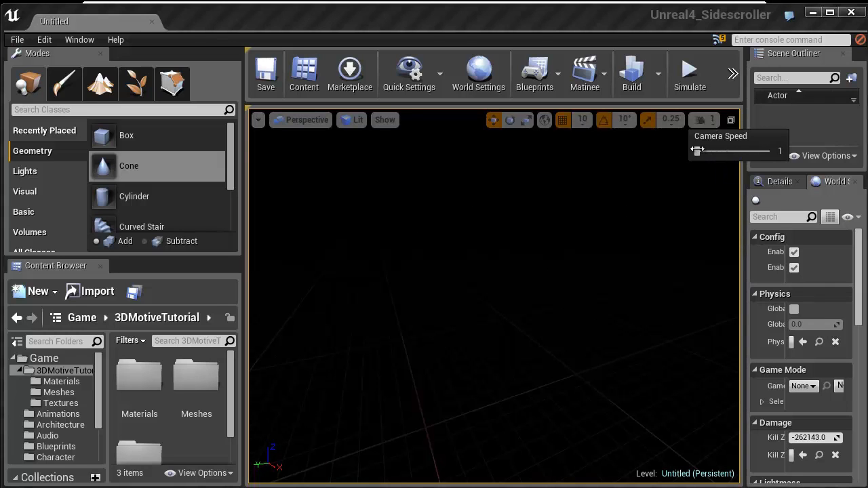
pyautogui.moveTo(584, 256); pyautogui.dragTo(527, 289, button='right')
pyautogui.press('s')
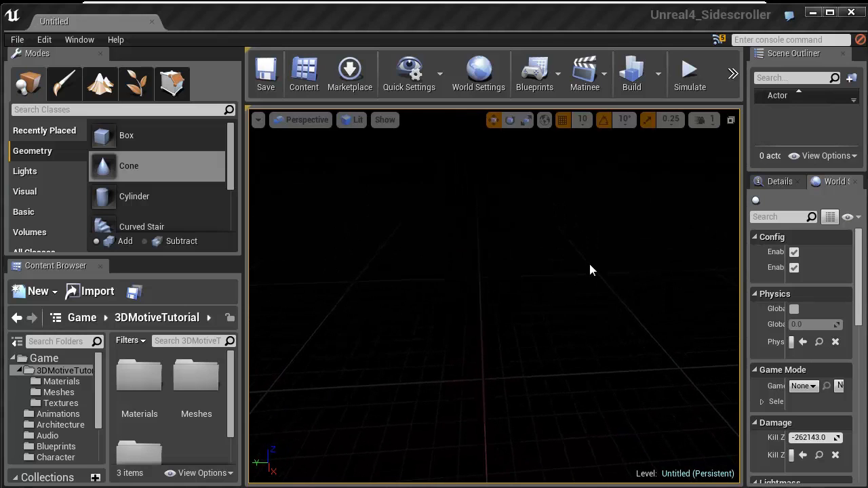
# Check the viewport's perspective and orthographic options and switch its view mode to Unlit.
pyautogui.click(285, 122)
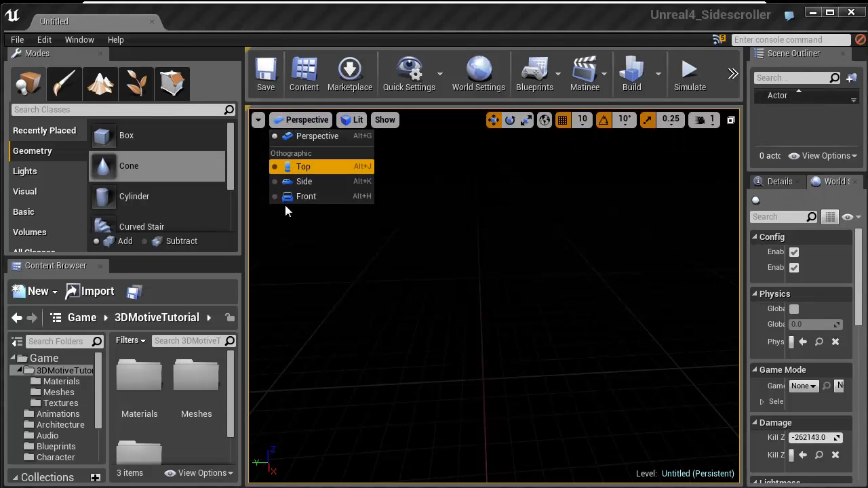
pyautogui.click(353, 120)
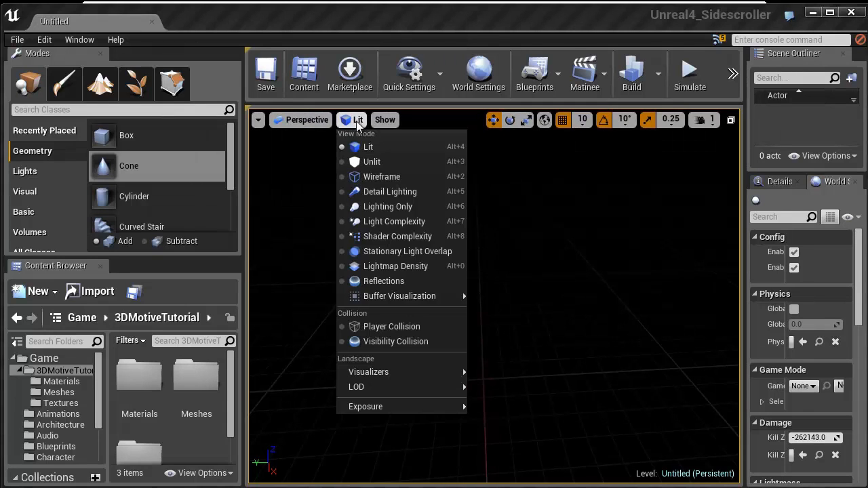
pyautogui.click(343, 165)
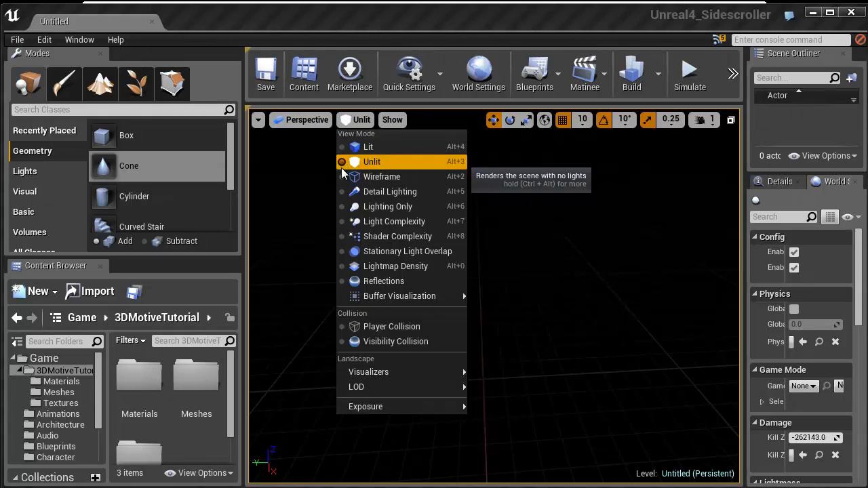